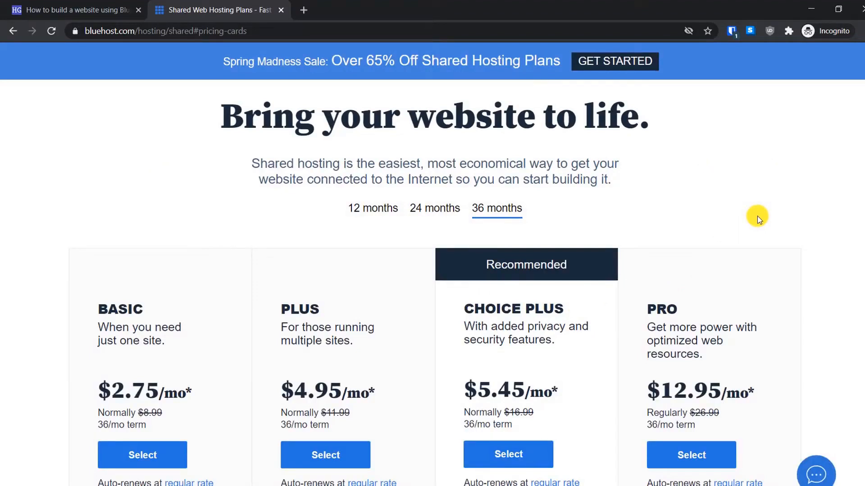
Compare the shared hosting prices for the 12, 24 and 36 month terms, and leave the 12 months term selected
scroll(757, 216, "down", 1)
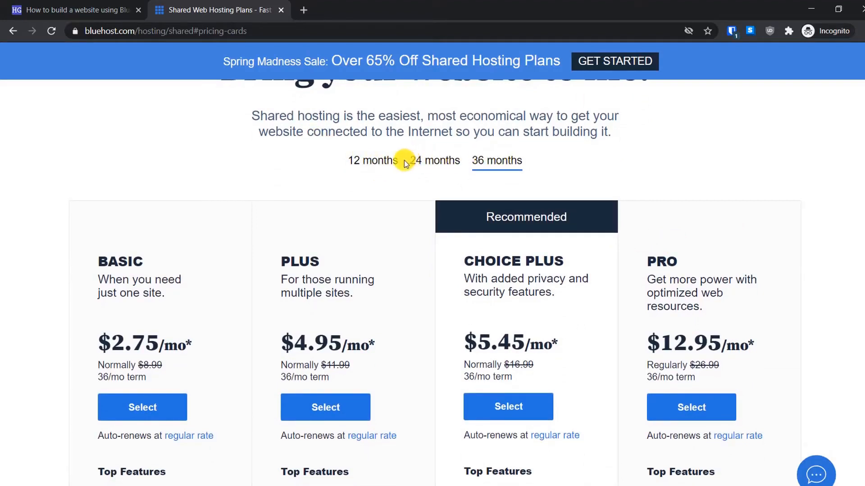
left_click(374, 159)
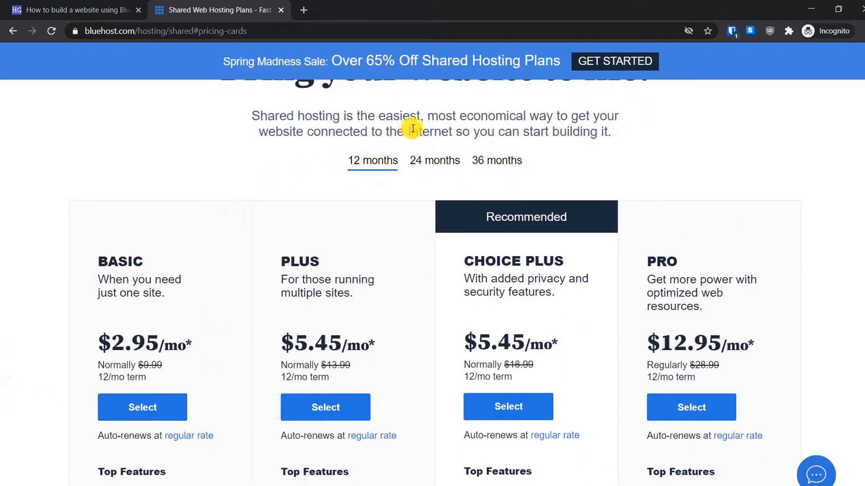
left_click(434, 174)
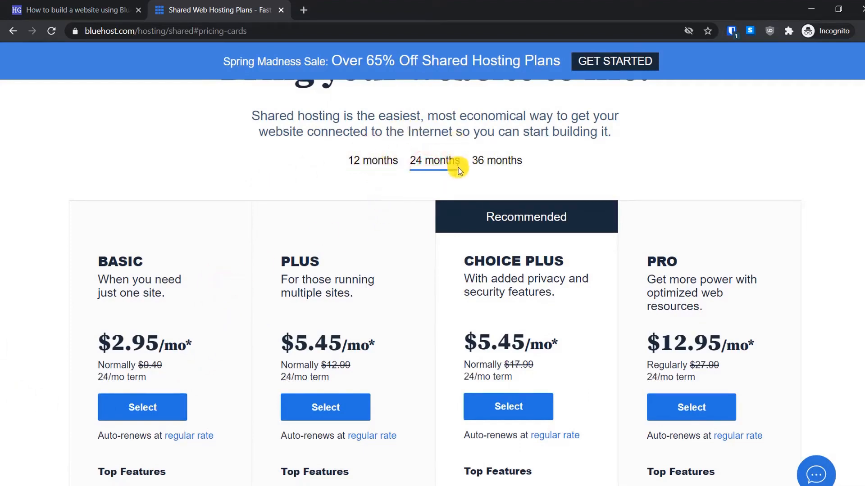
left_click(482, 155)
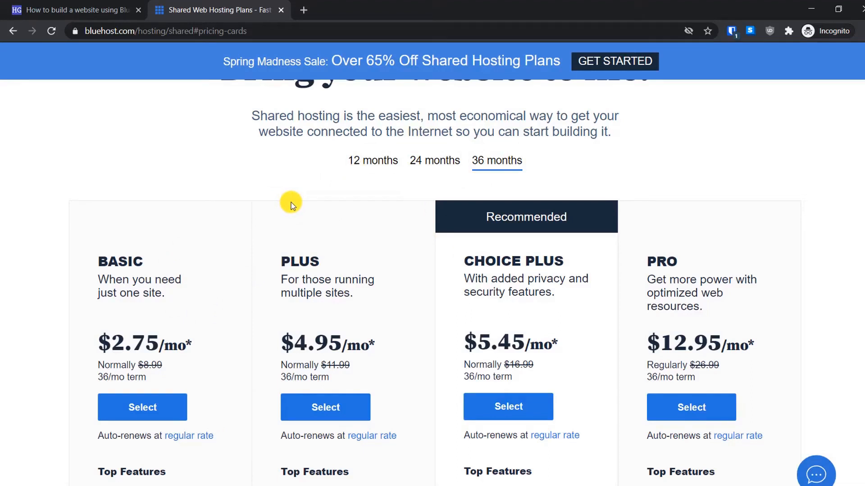
left_click(358, 161)
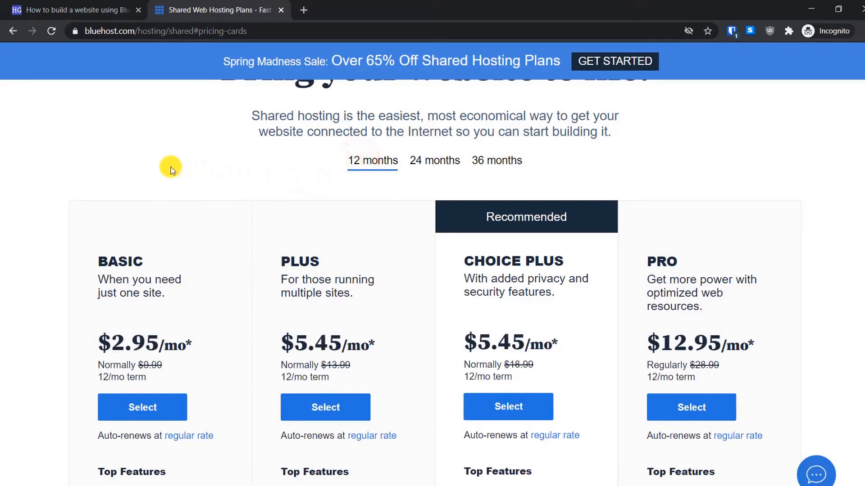
Review the features of the four hosting plans and select the Basic plan
scroll(171, 168, "down", 1)
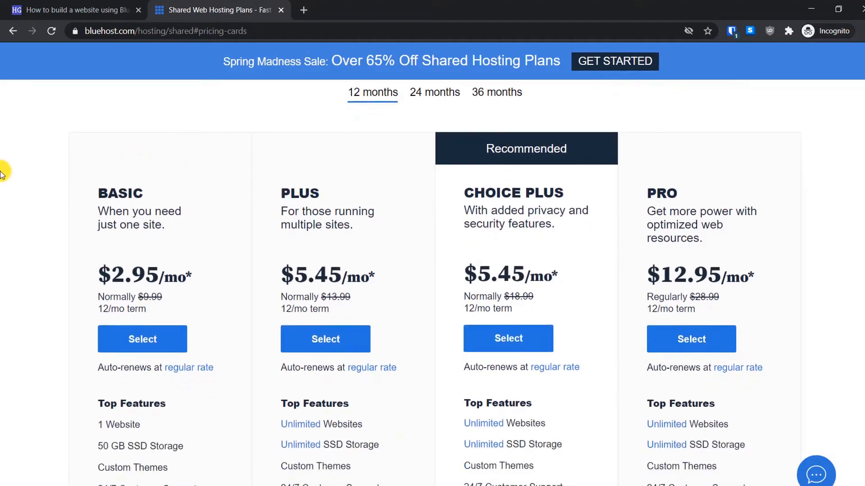
scroll(2, 172, "down", 1)
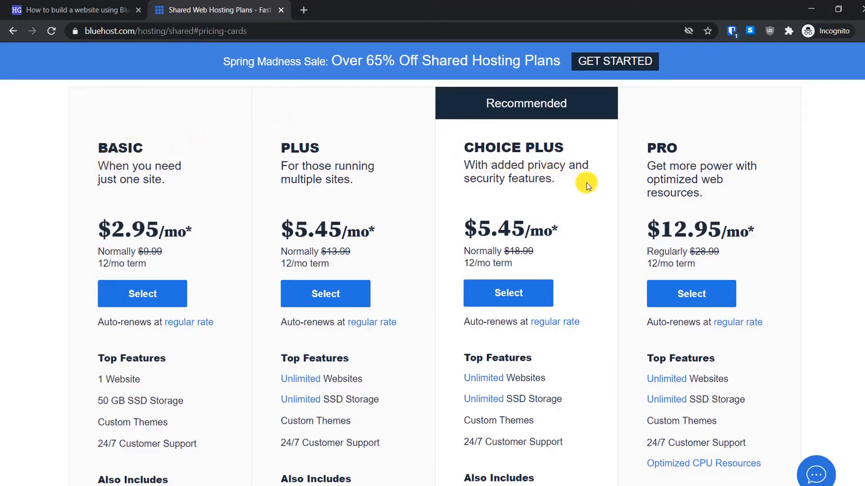
scroll(588, 183, "down", 3)
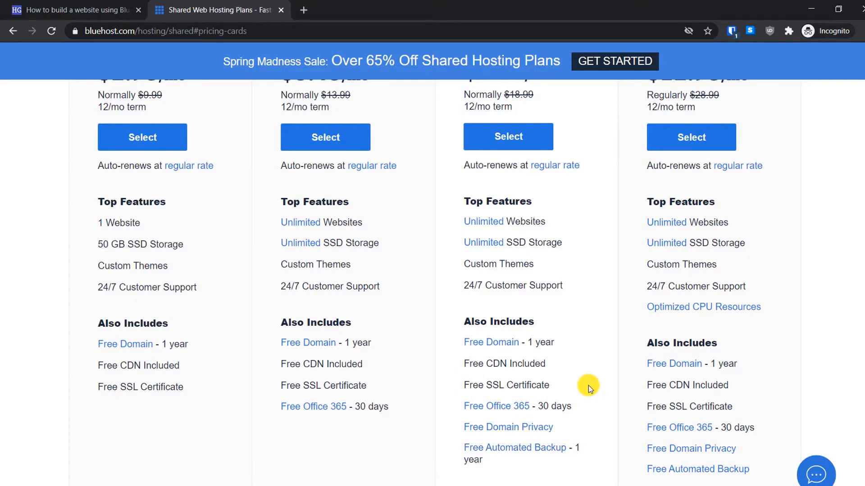
scroll(588, 385, "up", 1)
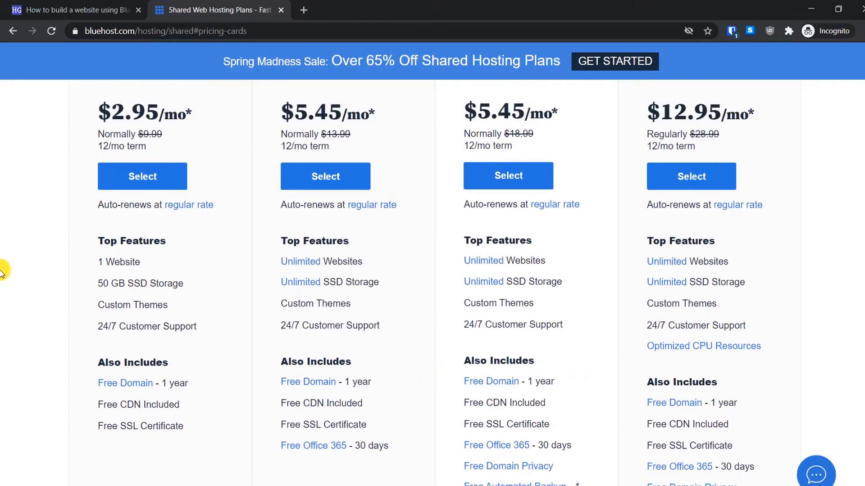
scroll(5, 270, "up", 1)
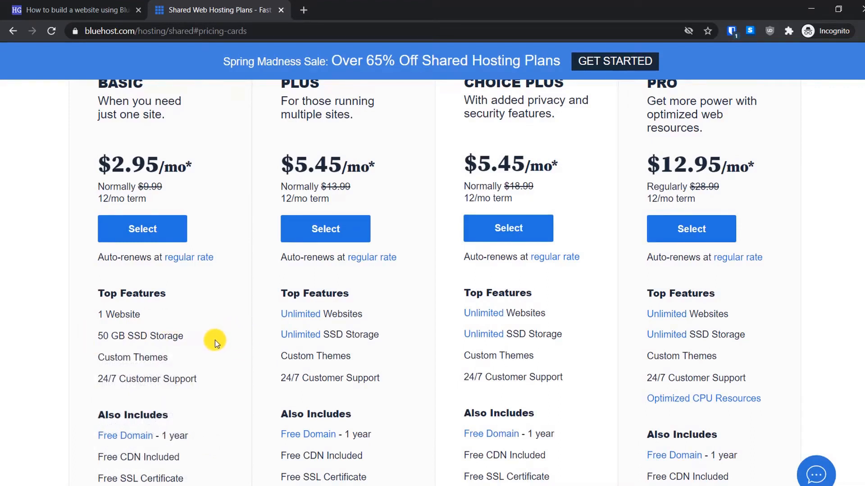
scroll(215, 339, "up", 1)
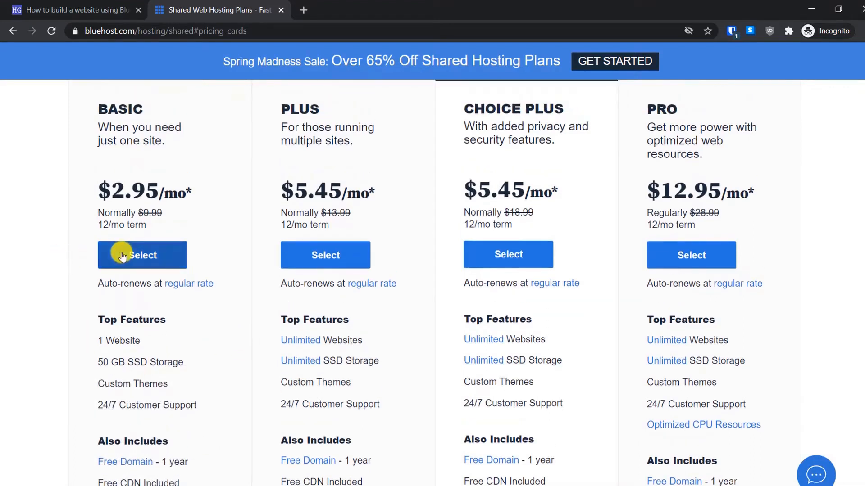
left_click(129, 255)
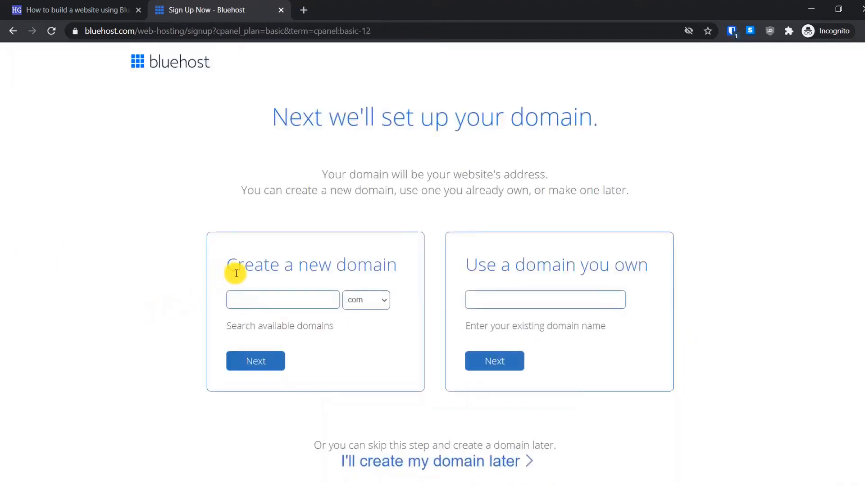
Request the new domain makewebsiteinhindi with the .com extension and continue to account creation
left_click(288, 303)
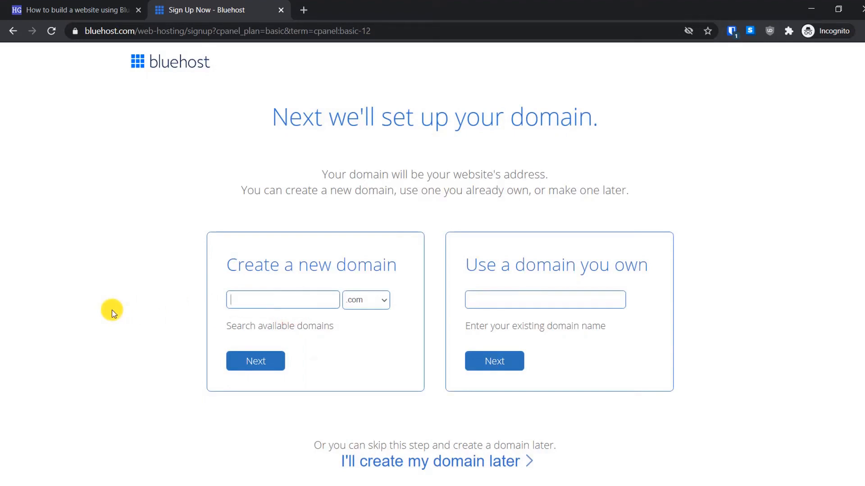
type("makewebsitesin")
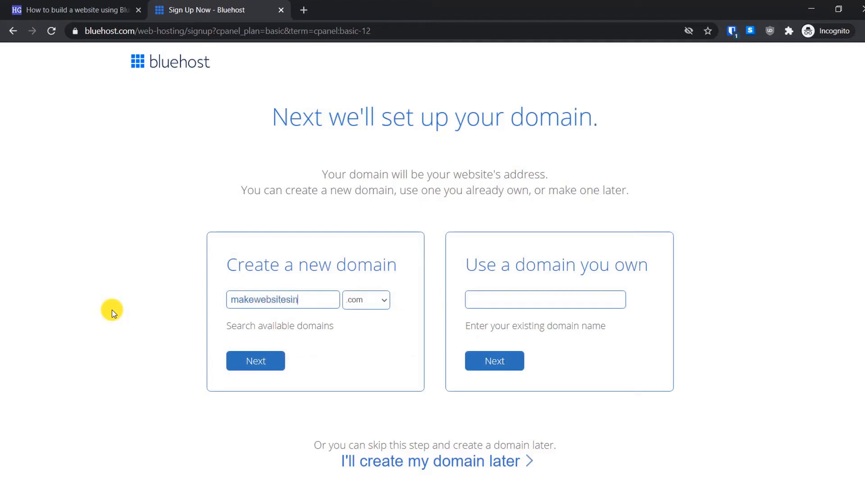
type("hindi")
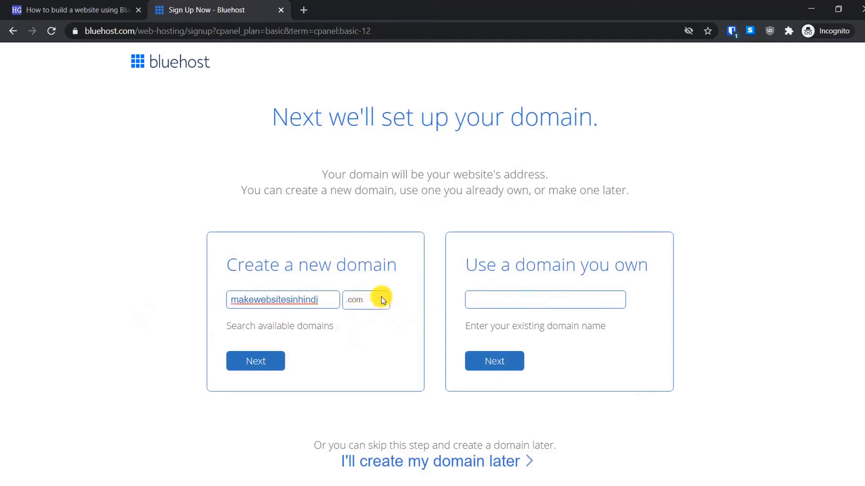
left_click(276, 362)
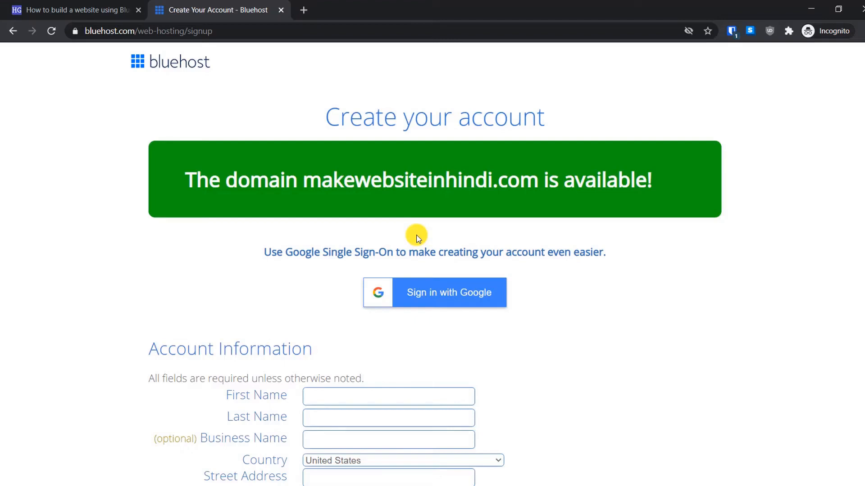
Try deselecting Domain Privacy + Protection in the package extras, and choose to keep it in the confirmation dialog
scroll(416, 238, "down", 4)
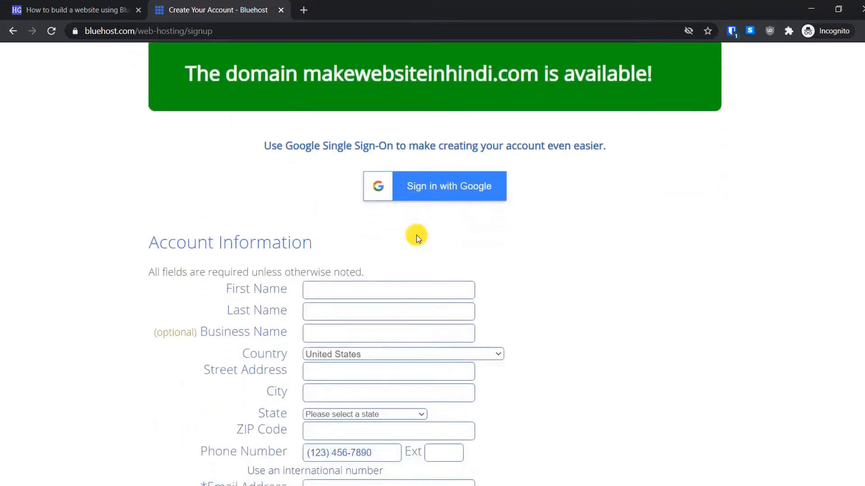
scroll(416, 238, "down", 1)
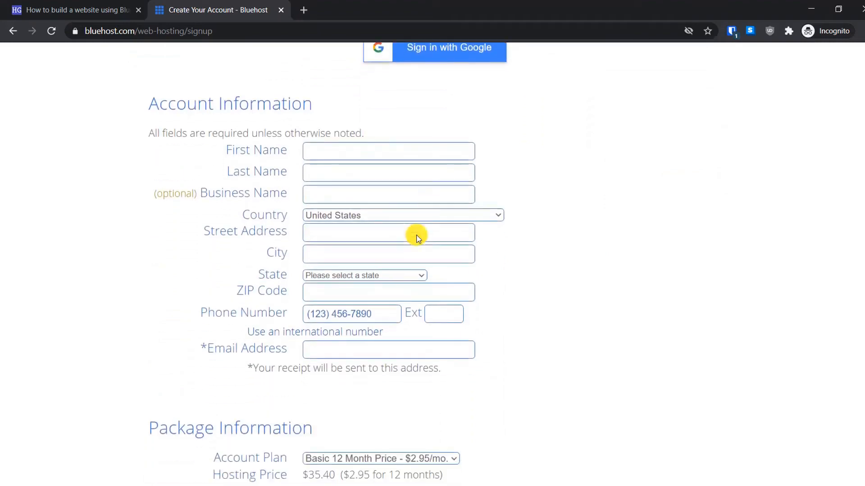
scroll(416, 238, "down", 10)
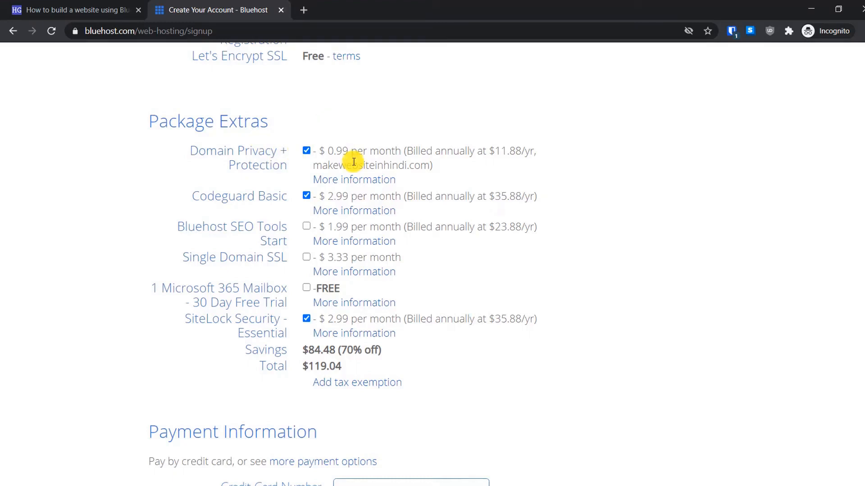
left_click(305, 150)
left_click(306, 151)
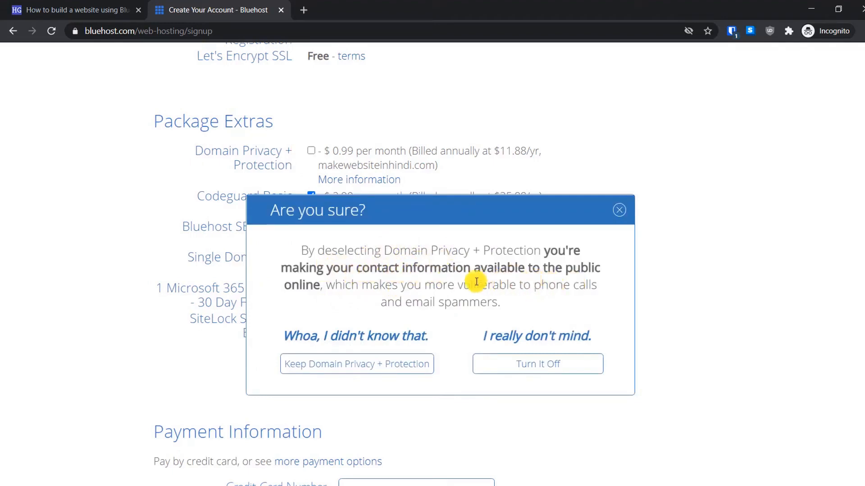
left_click(354, 365)
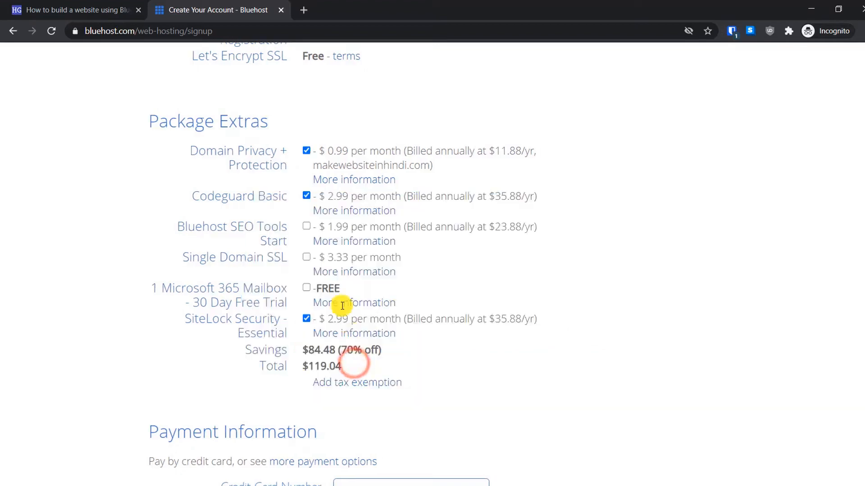
Remove Codeguard Basic and SiteLock Security - Essential from the package extras
scroll(270, 225, "down", 1)
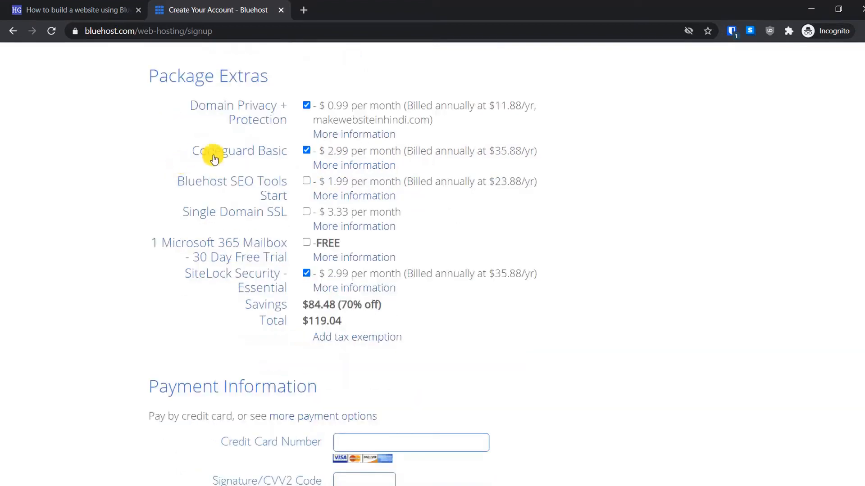
left_click(306, 151)
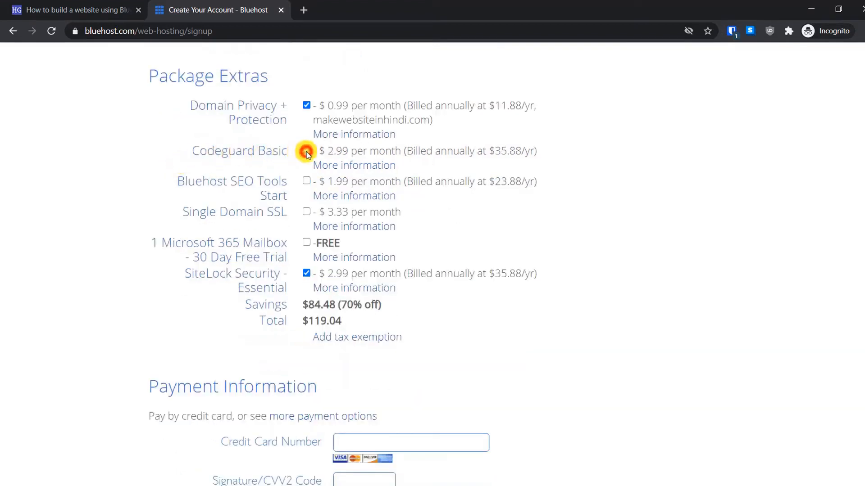
left_click(305, 273)
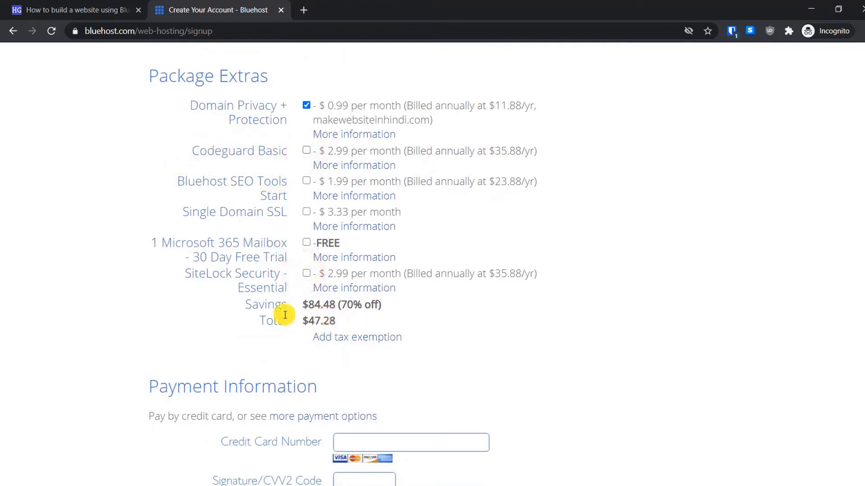
Agree to the Auto Renewal Terms, Terms of Service and Cancellation Policy, and submit the sign-up form
scroll(531, 275, "down", 7)
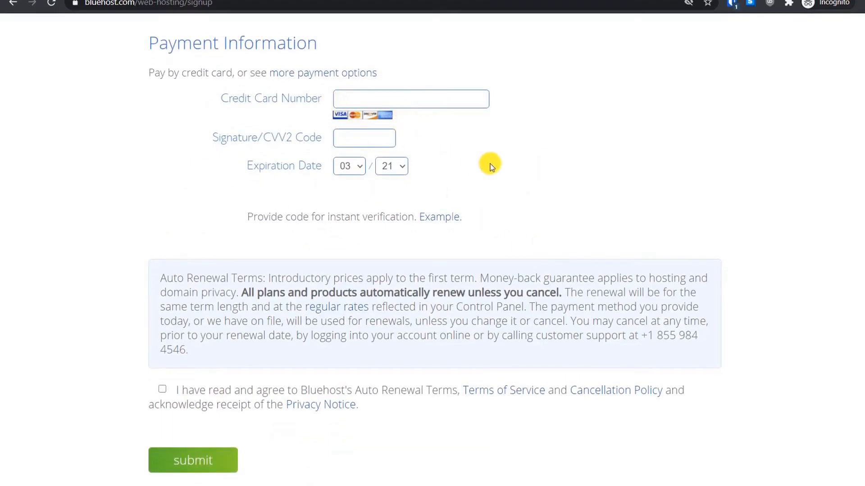
left_click(162, 389)
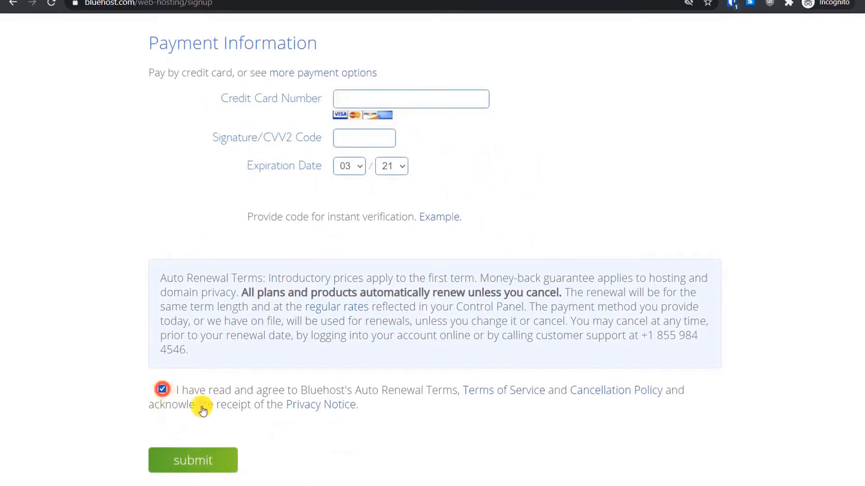
left_click(208, 468)
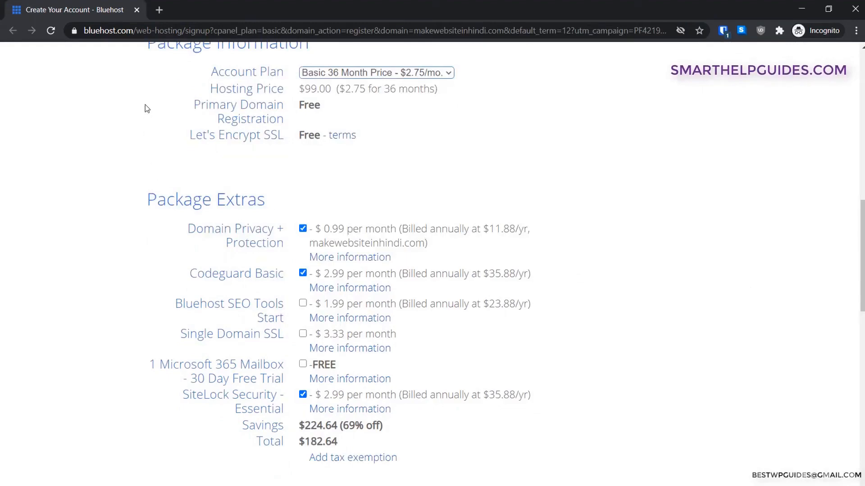
Claim the savings of the special sign-up offer and set the account plan to Basic 12 Month Price - $2.95/mo
mouse_move(136, 15)
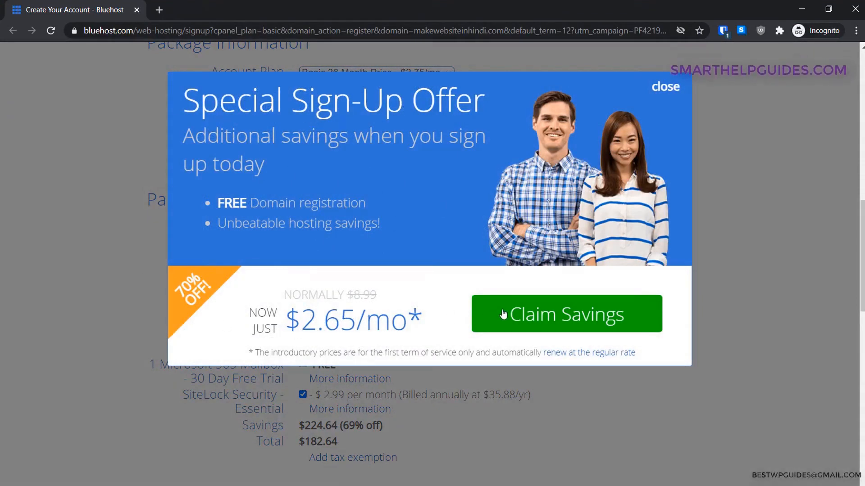
left_click(586, 321)
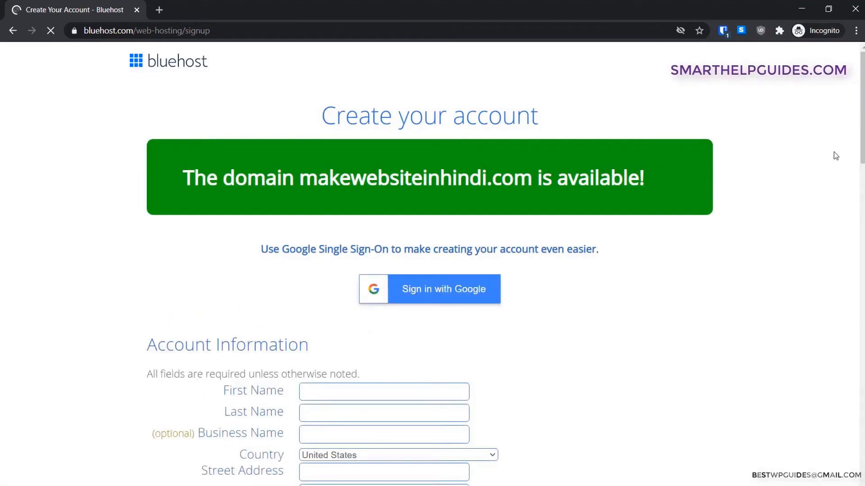
scroll(836, 155, "down", 9)
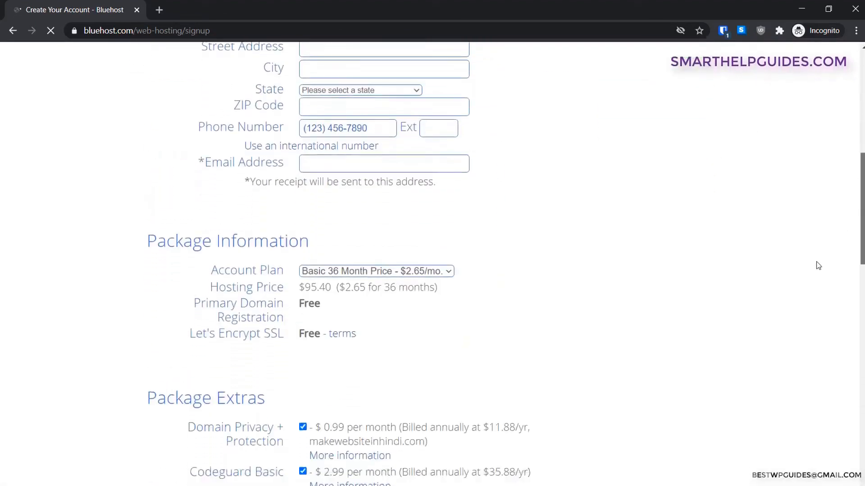
scroll(818, 266, "down", 1)
left_click(349, 215)
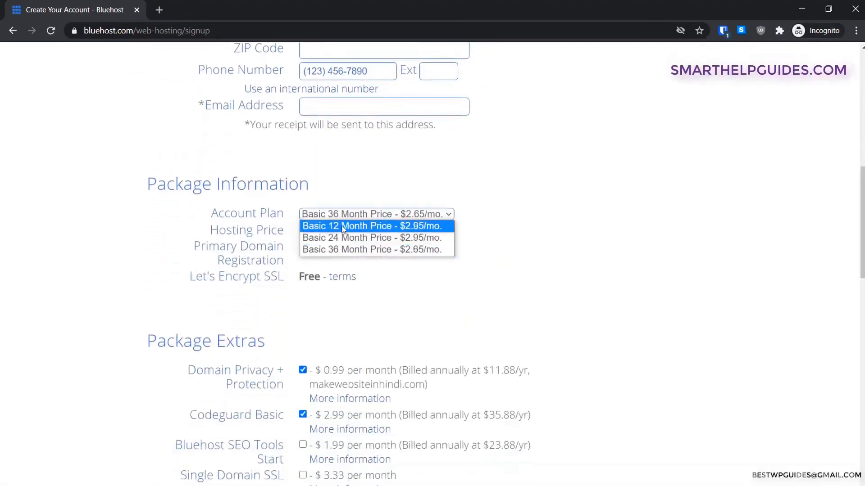
left_click(343, 228)
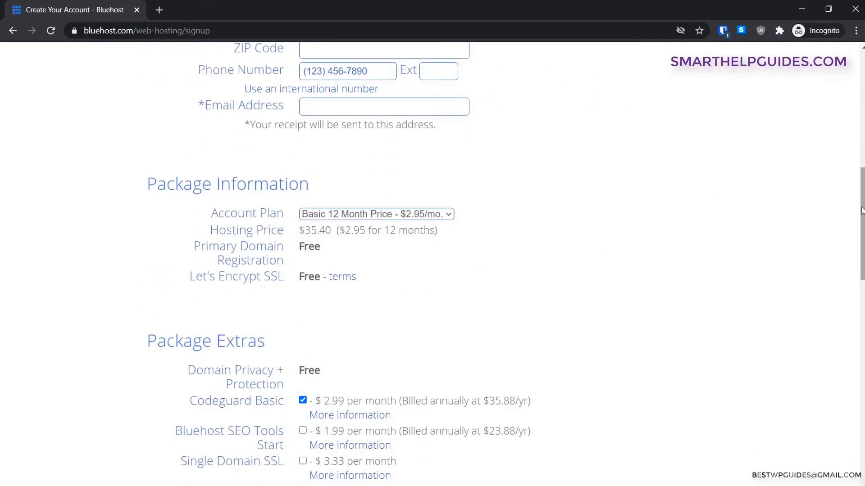
Check the pricing of Let's Encrypt SSL and Domain Privacy + Protection in the package details
scroll(859, 265, "down", 3)
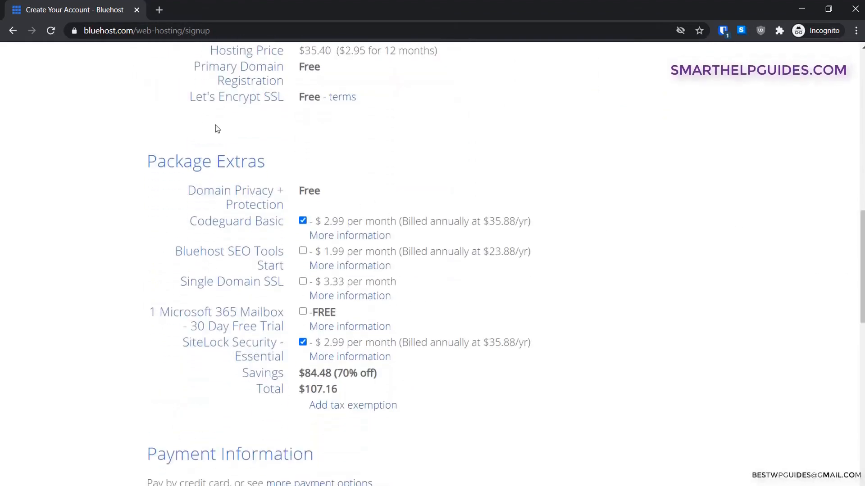
left_click_drag(203, 63, 255, 97)
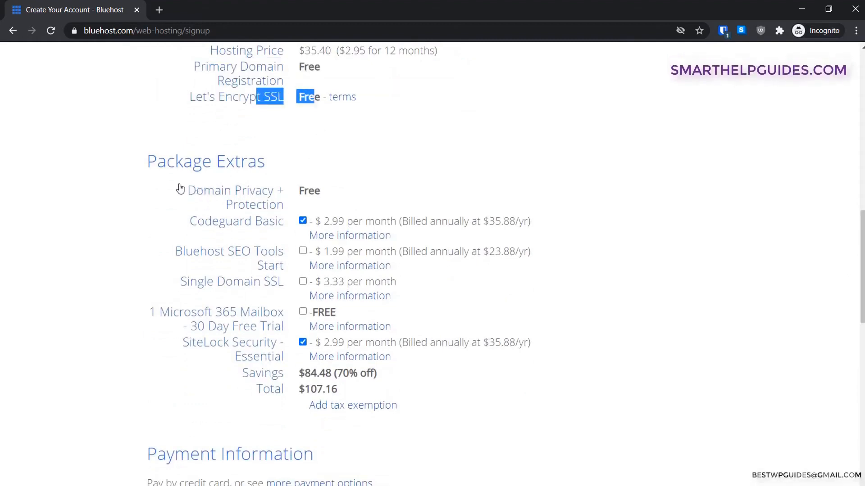
left_click_drag(326, 209, 174, 177)
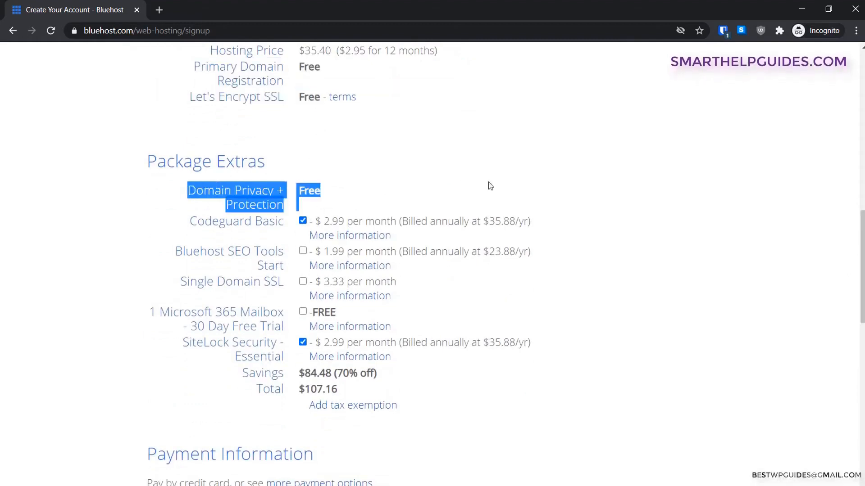
Deselect the Codeguard Basic and SiteLock Security - Essential extras and check the resulting order total
left_click(492, 194)
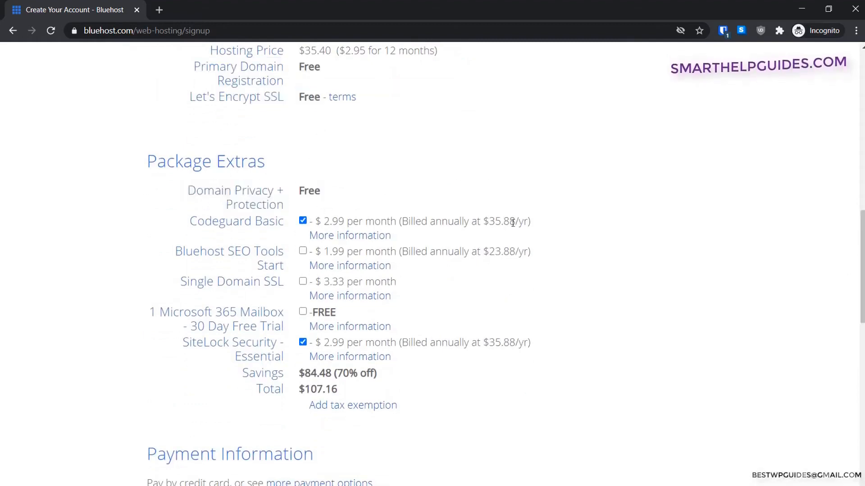
left_click(302, 220)
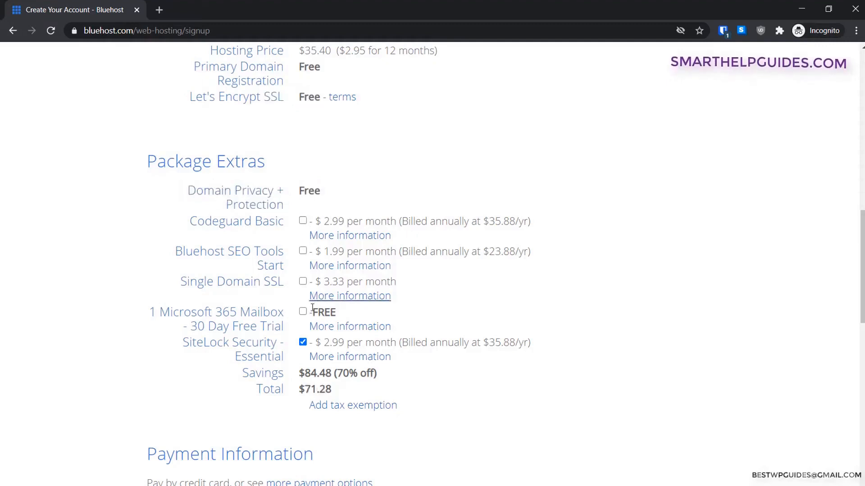
left_click(302, 342)
left_click_drag(332, 390, 263, 389)
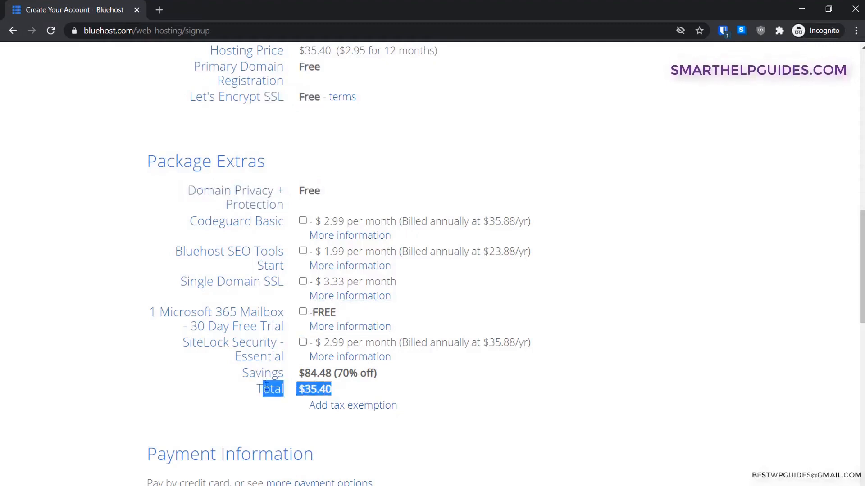
left_click(499, 381)
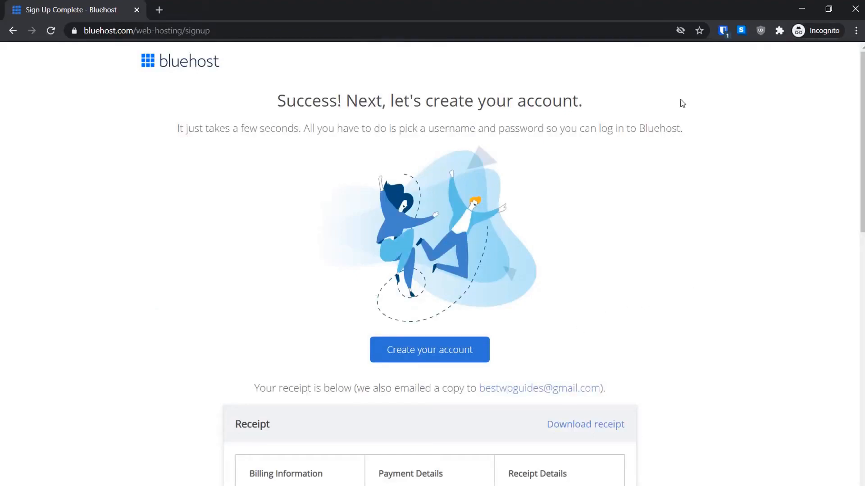
Review the purchase receipt and verify the email address from Bluehost's WHOIS verification message for makewebsiteinhindi.com in Gmail
scroll(682, 104, "down", 7)
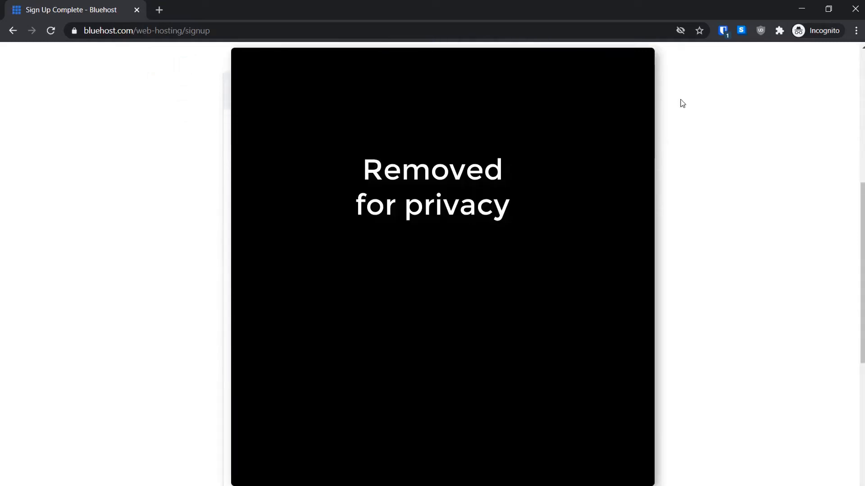
scroll(683, 103, "down", 5)
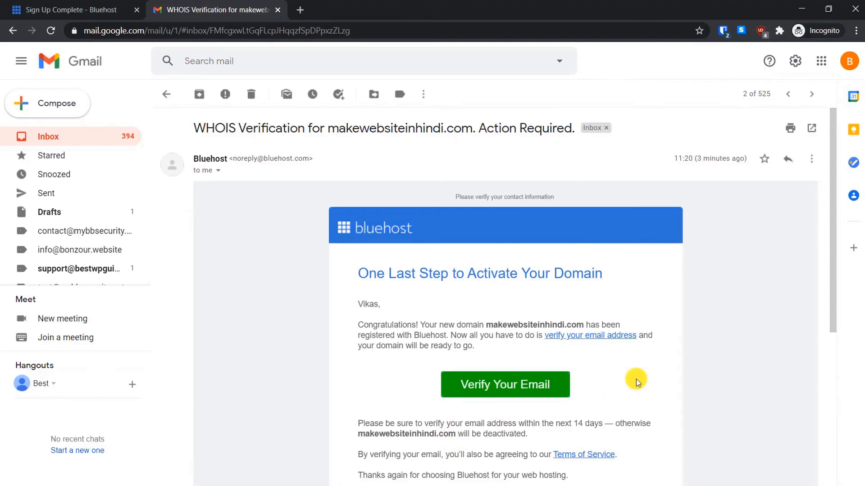
left_click(498, 386)
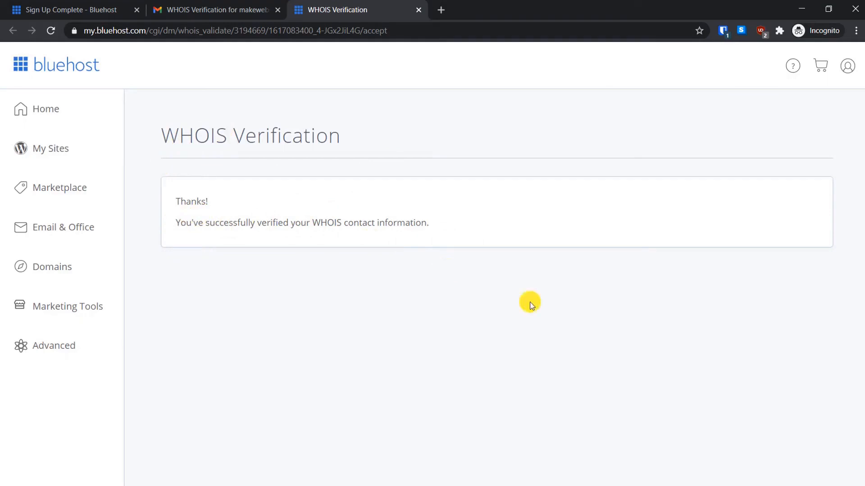
Create the Bluehost account from the sign-up page by entering the new account password twice and agreeing to the Privacy Policy and Terms of Service
left_click(42, 6)
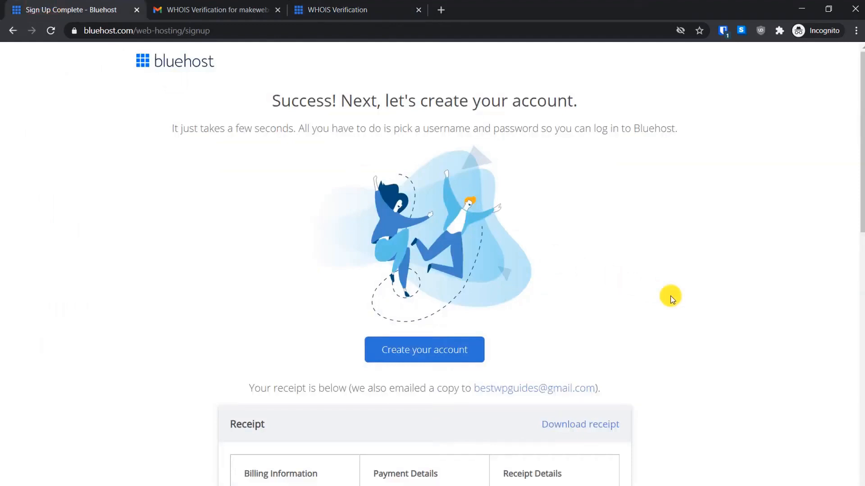
left_click(458, 352)
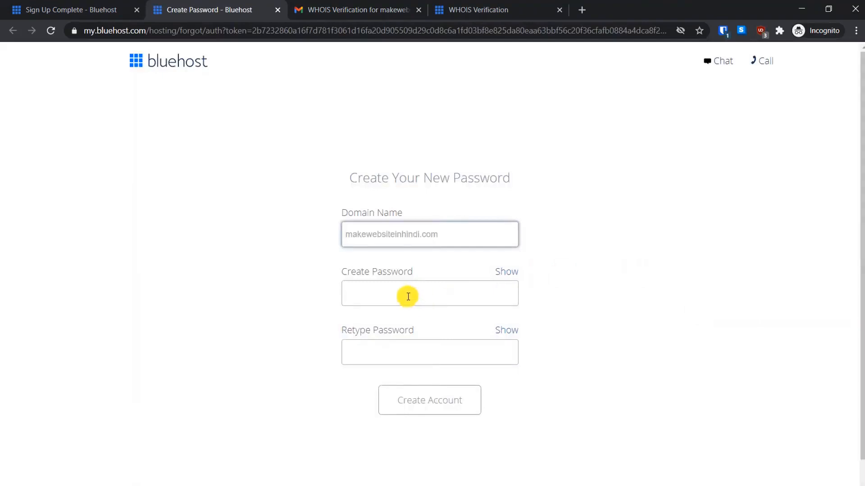
left_click(408, 297)
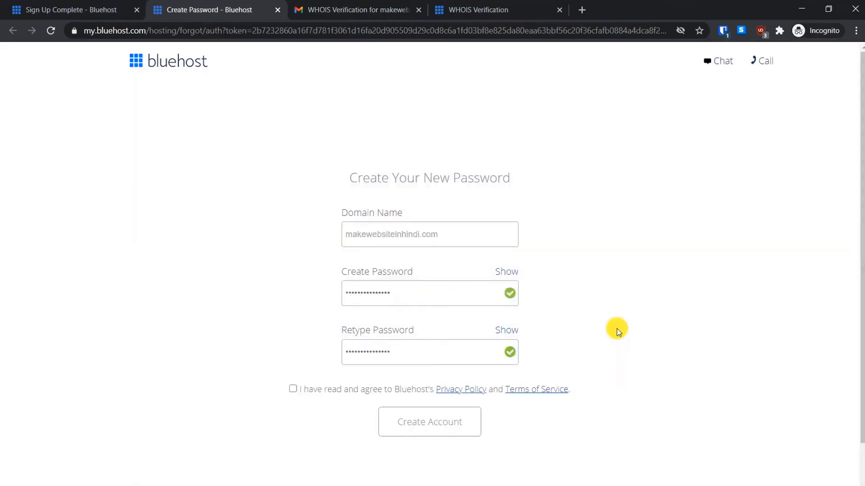
left_click(292, 390)
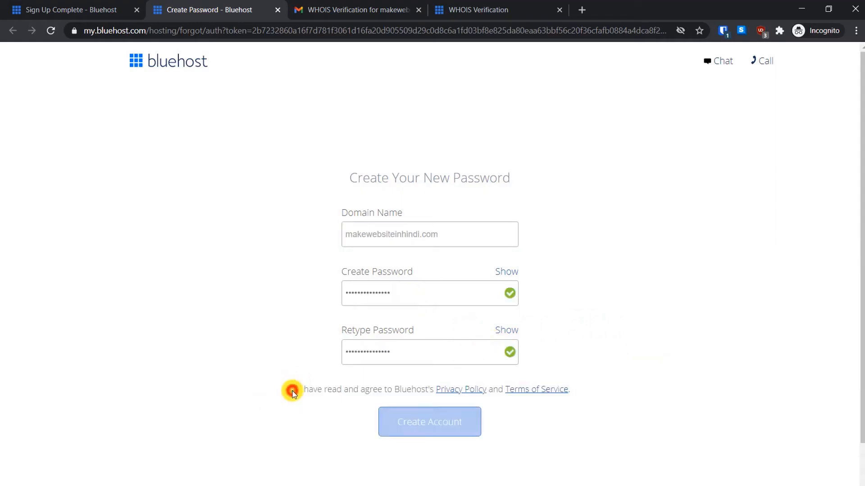
left_click(442, 435)
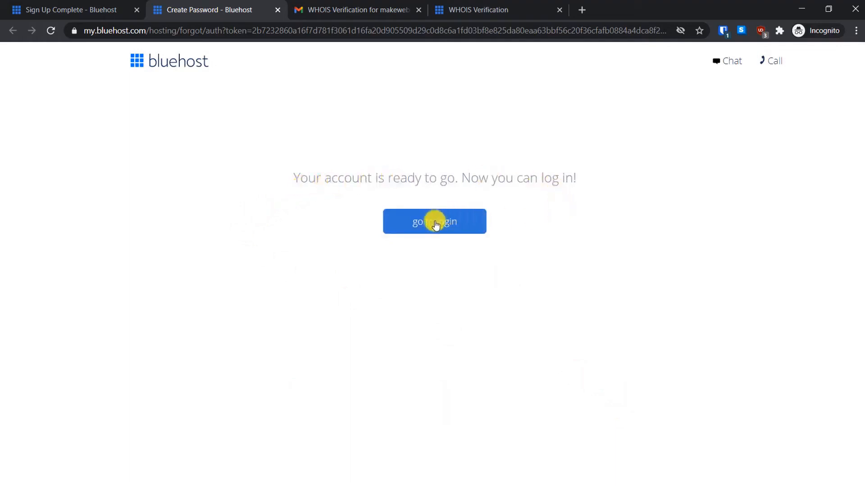
Log in to the hosting account for makewebsiteinhindi.com with the account password
left_click(441, 223)
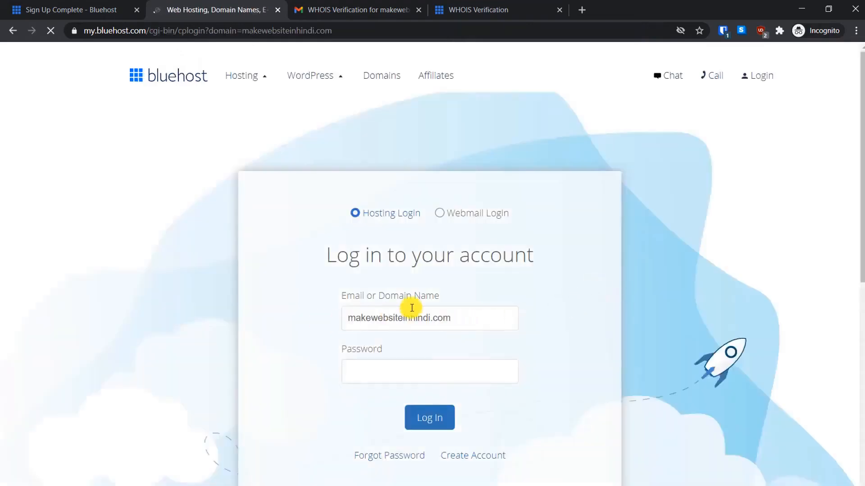
left_click(410, 306)
left_click(382, 372)
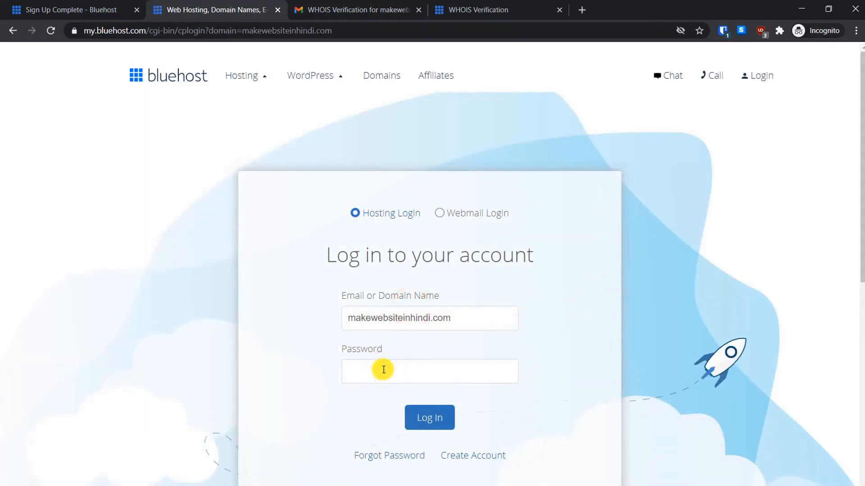
key("ctrl+v")
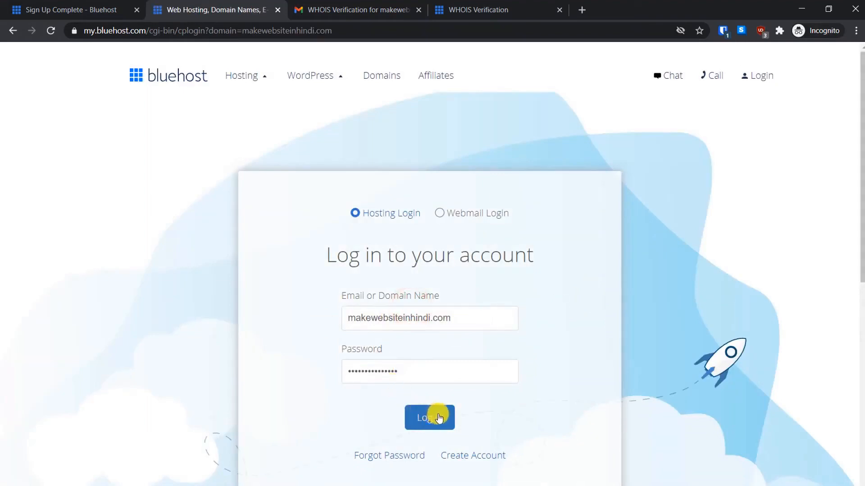
left_click(440, 418)
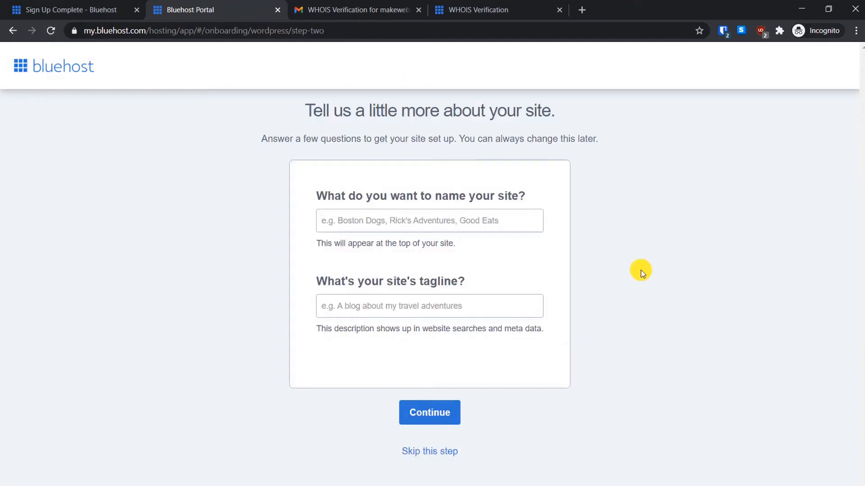
Name the site "Make A Website in Hindi", give it the tagline "Learn to create your own website in Hindi", and continue
left_click(477, 219)
type("Make A Website in Hindi")
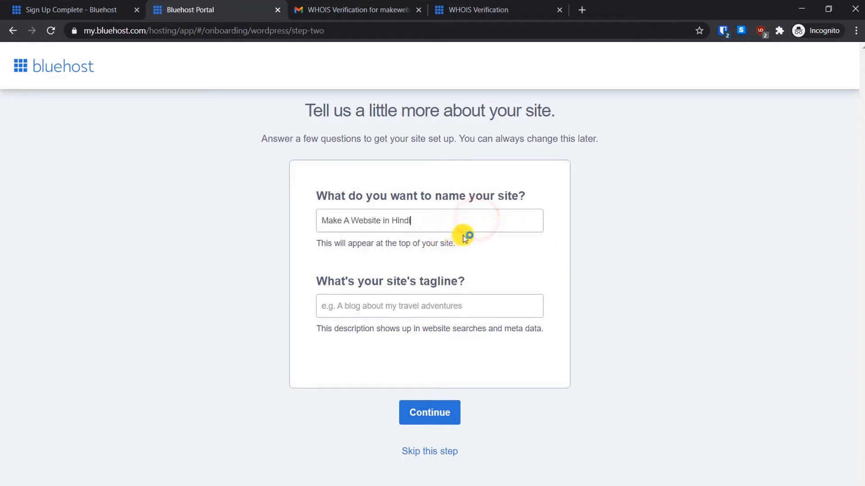
left_click(429, 312)
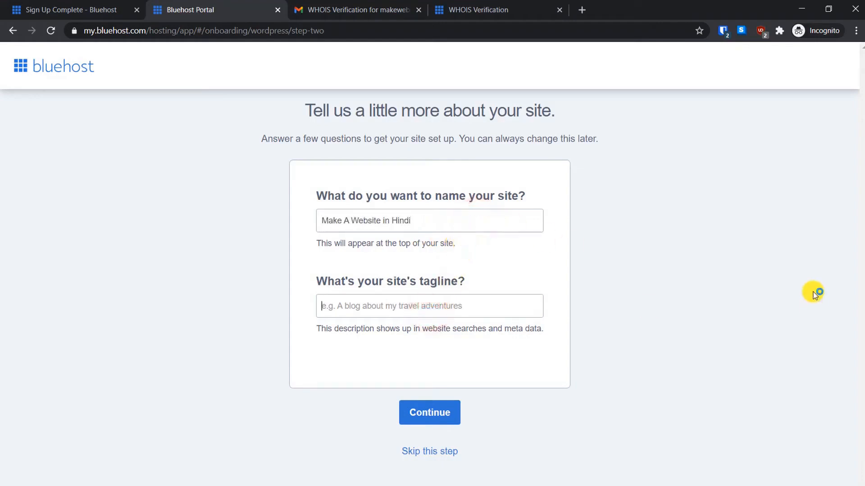
type("Learn to create your own website in Hindi")
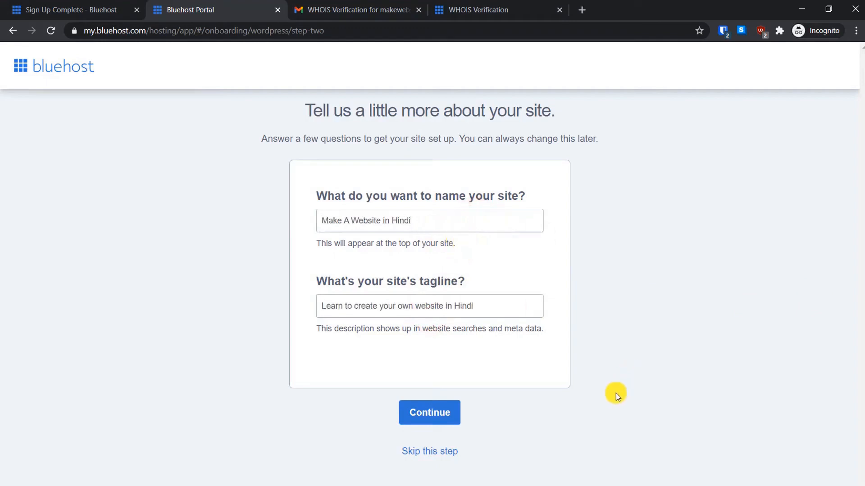
left_click(448, 418)
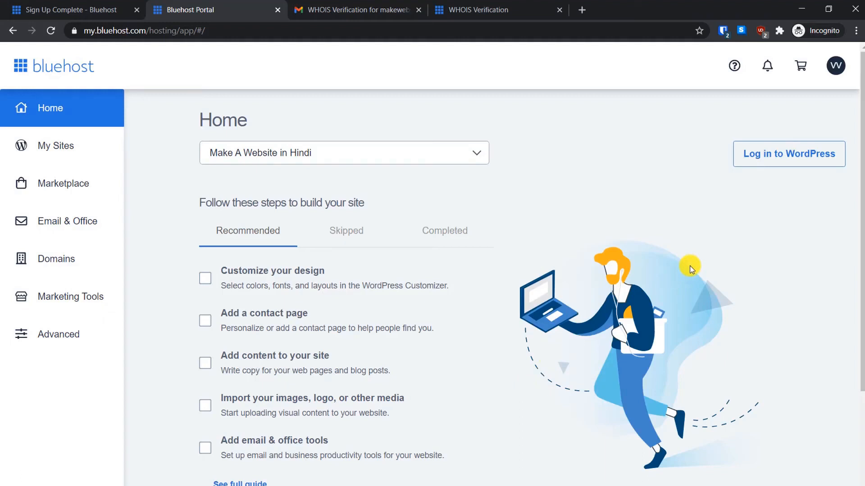
Log in to WordPress from the Bluehost portal and view the site's front page in a separate browser tab
left_click(787, 160)
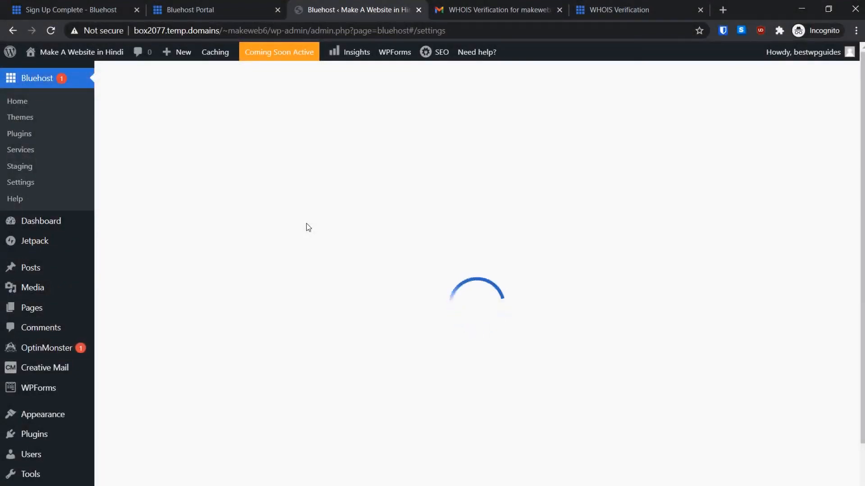
mouse_move(60, 56)
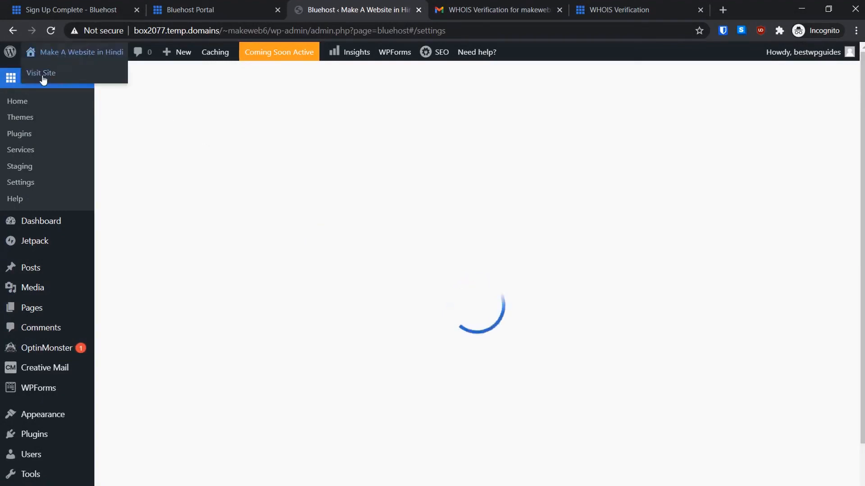
right_click(43, 74)
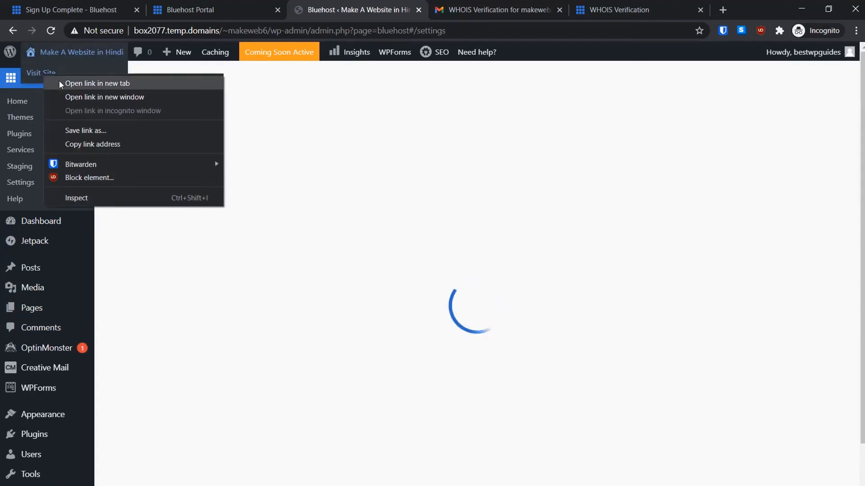
left_click(60, 83)
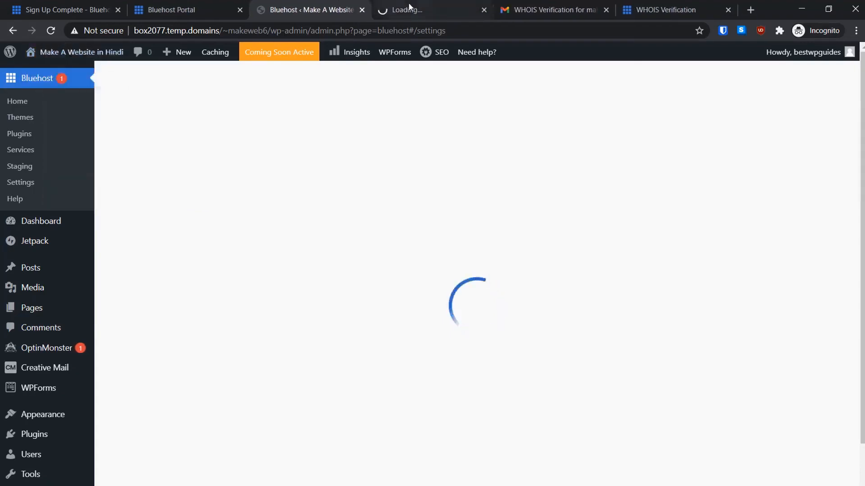
left_click(409, 6)
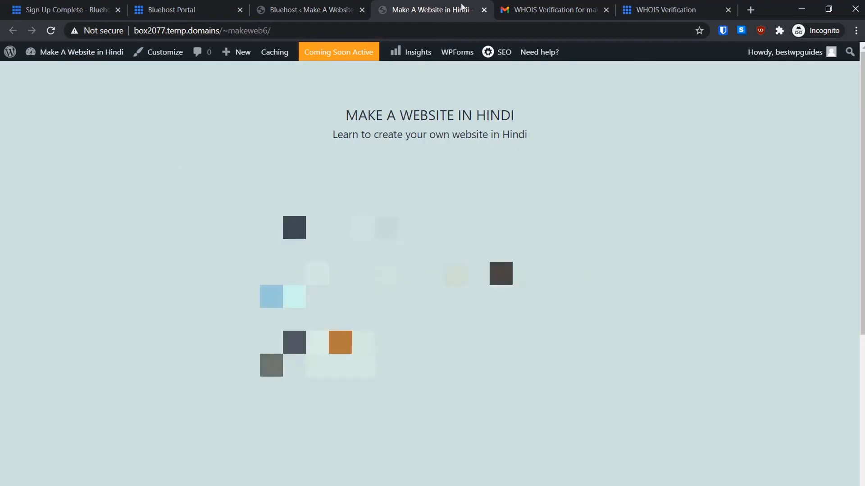
Open the "Welcome to Bluehost!" email and visit makewebsiteinhindi.com from its order details
left_click(499, 7)
left_click(176, 106)
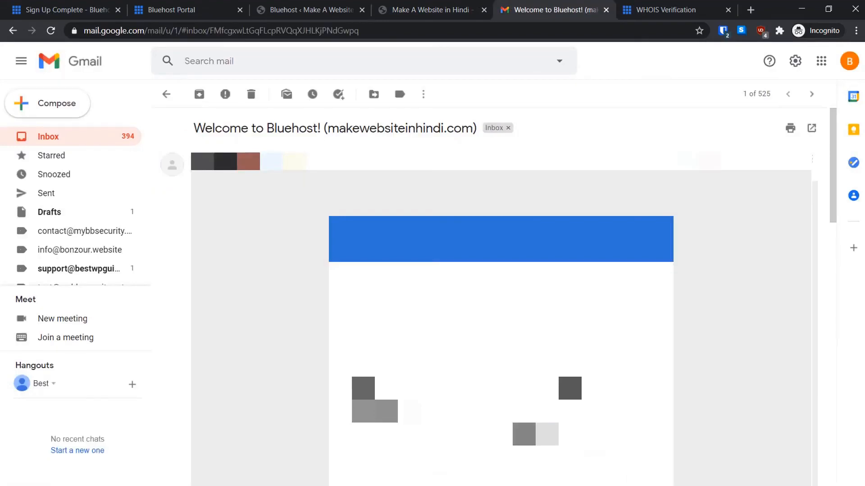
scroll(476, 316, "down", 10)
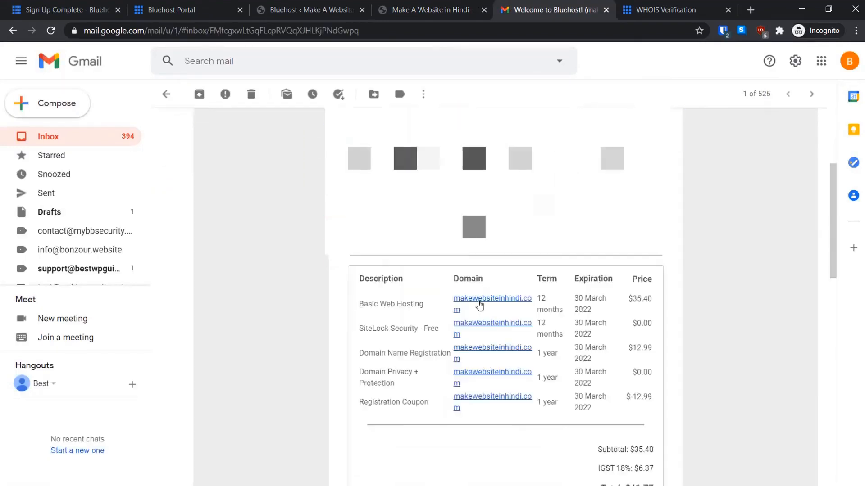
left_click(496, 298)
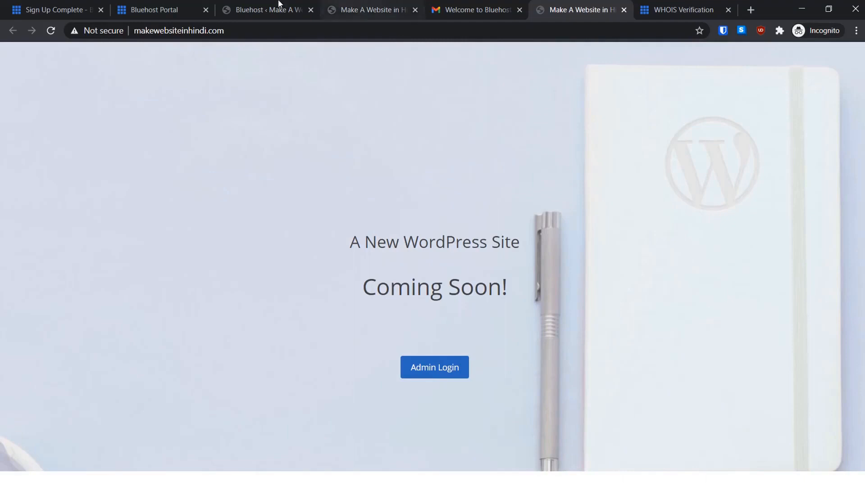
Turn off the Coming Soon Page in the Bluehost site settings and reload makewebsiteinhindi.com
left_click(270, 10)
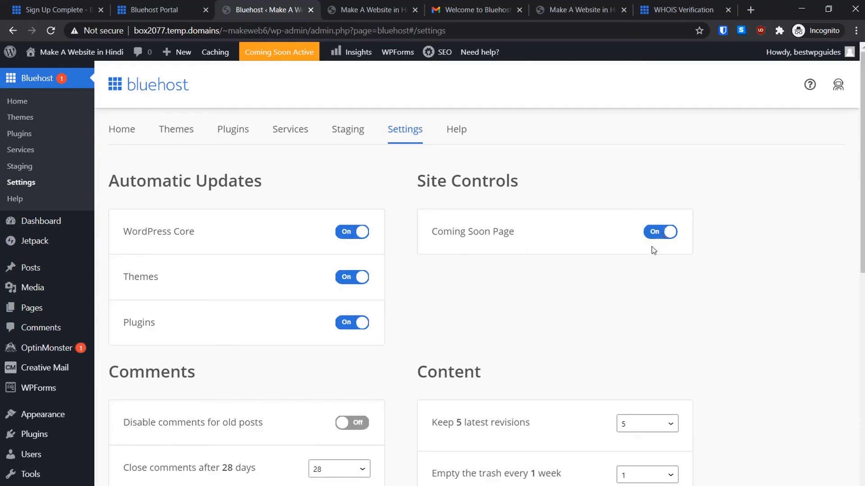
left_click(657, 234)
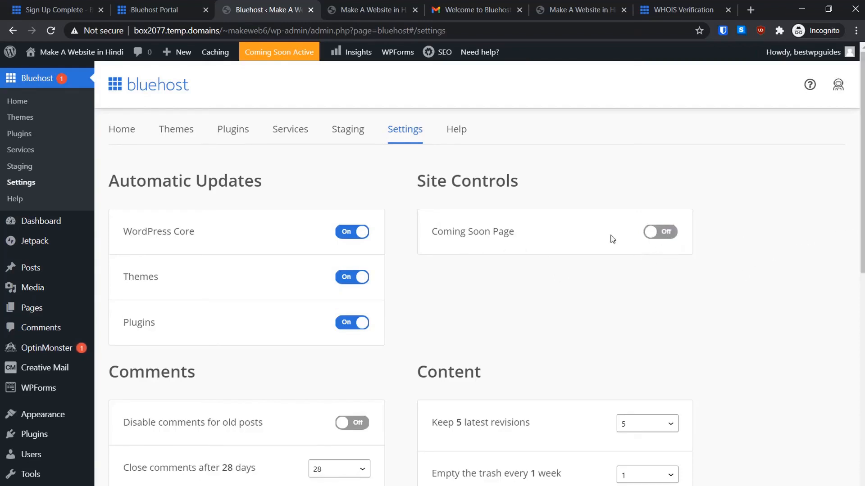
left_click(565, 2)
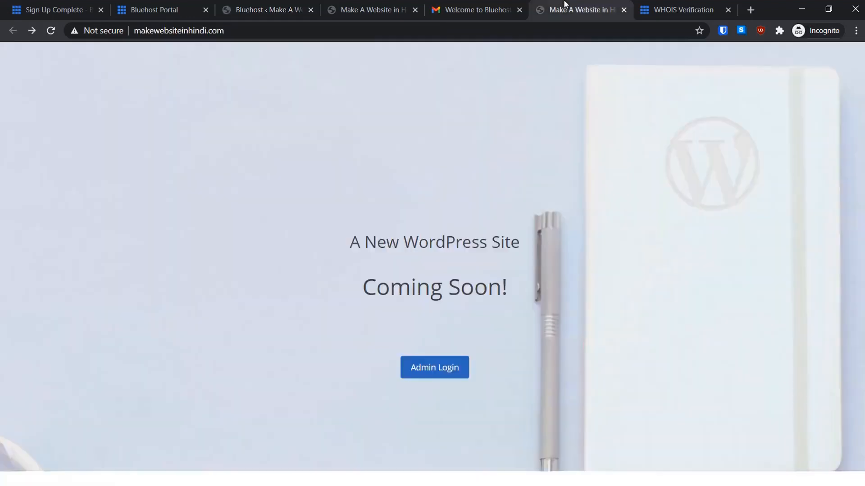
left_click(48, 32)
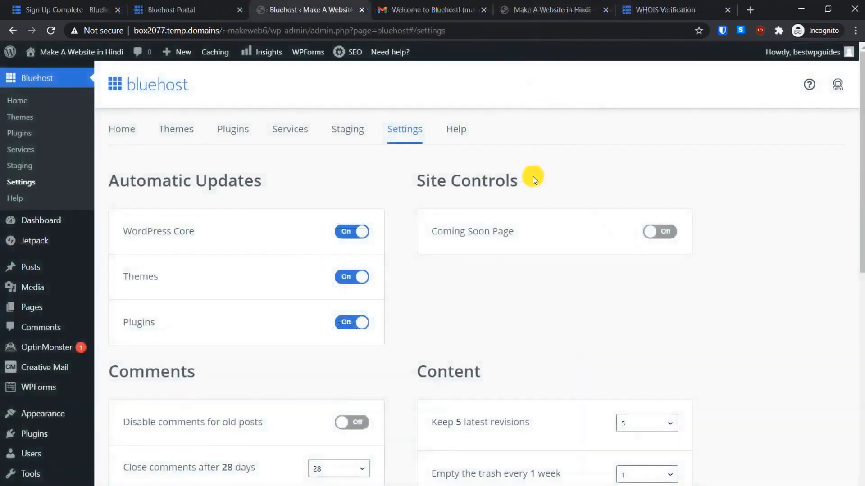
Check the live site and the WordPress admin address, and return to the Bluehost portal home
left_click(547, 5)
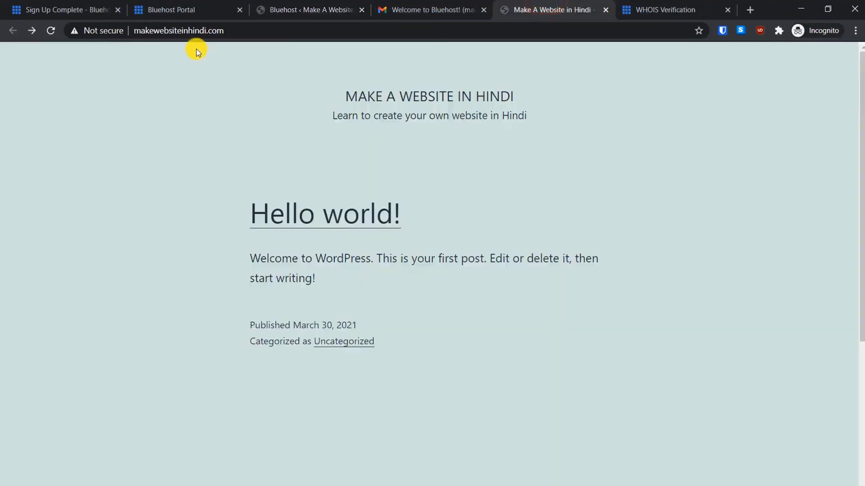
left_click(274, 8)
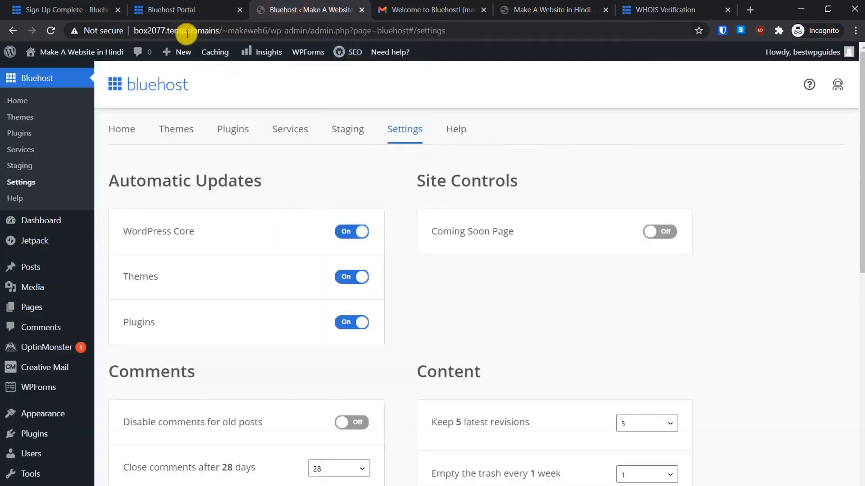
left_click(170, 9)
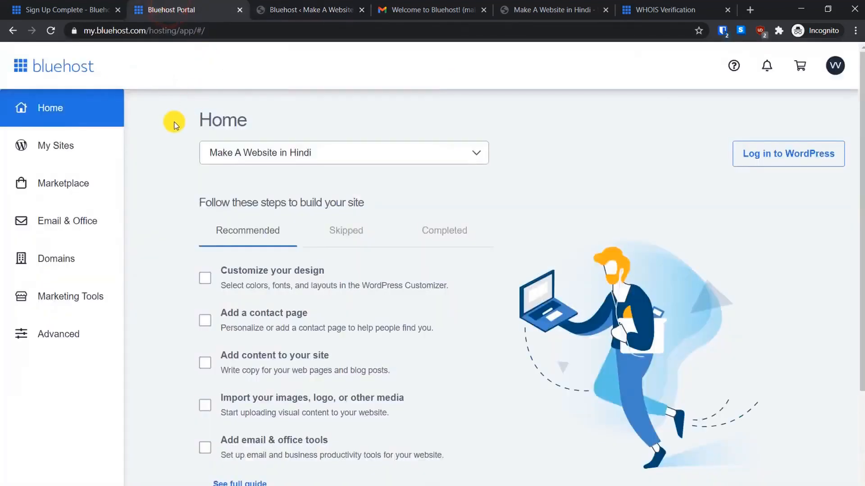
Open the settings of the Make A Website in Hindi site in My Sites and go to its Site URL
left_click(48, 152)
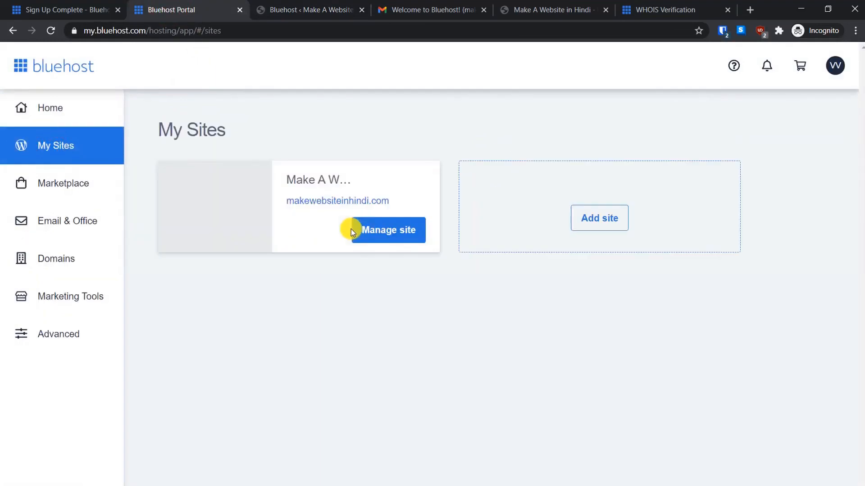
left_click(431, 307)
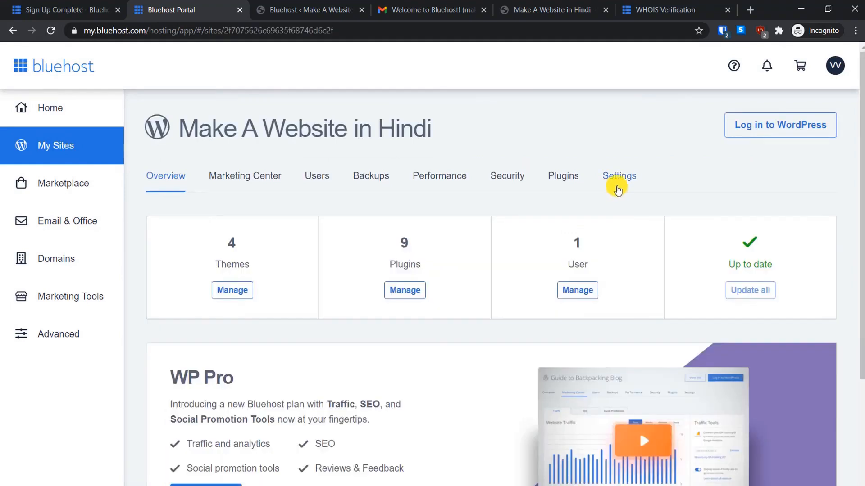
left_click(618, 188)
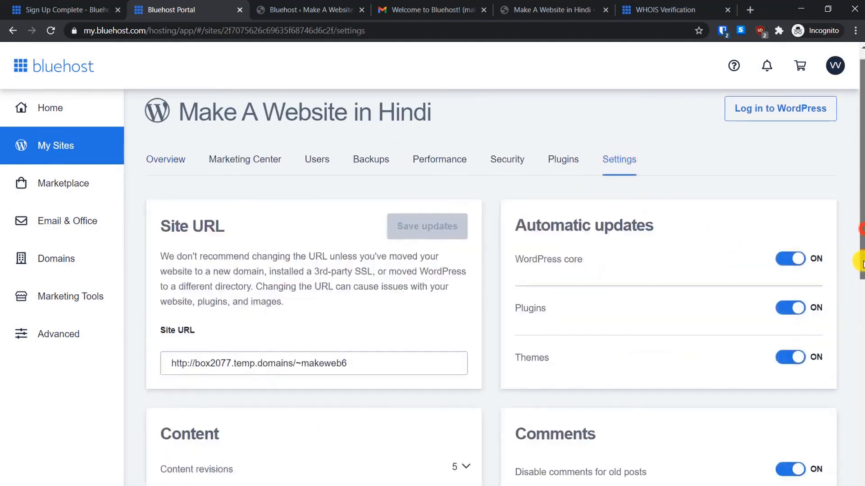
scroll(851, 230, "down", 3)
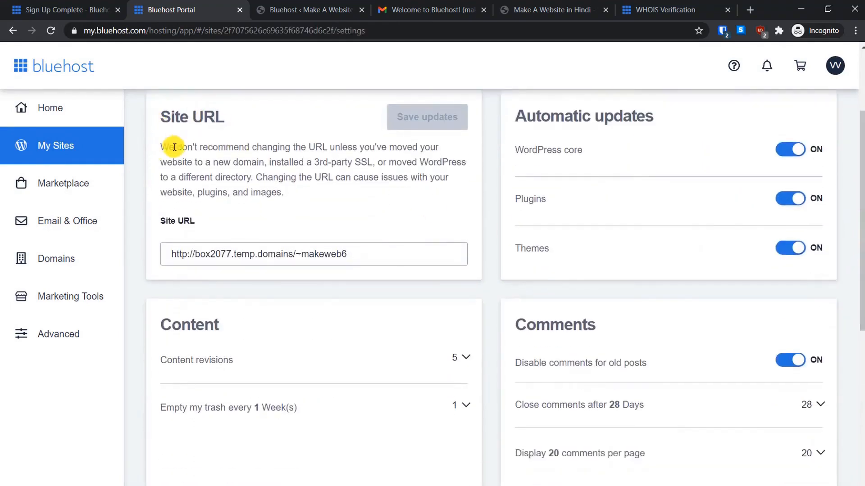
left_click(191, 249)
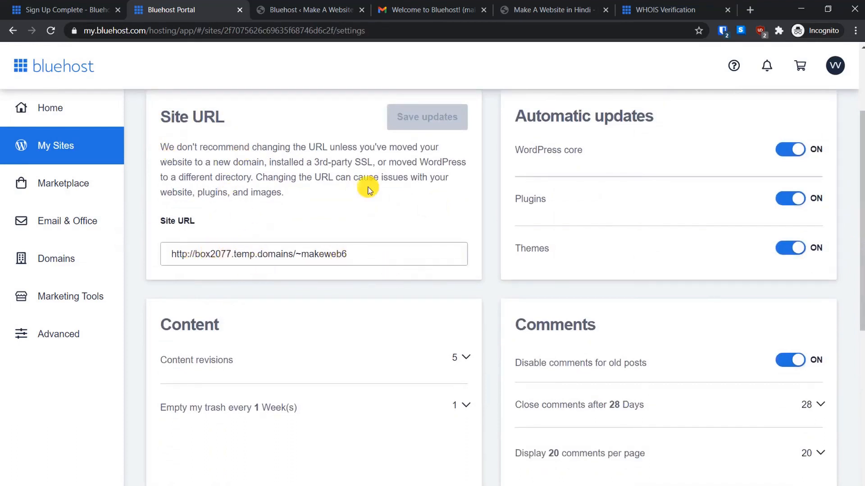
Save a copy of the temporary Site URL in a new Notepad document and return to the Bluehost site settings
key("super")
type("note")
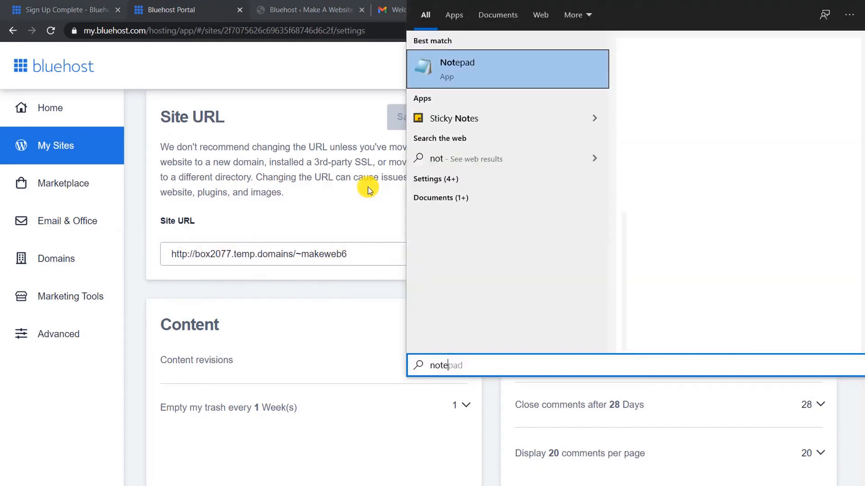
key("Return")
left_click_drag(358, 255, 193, 261)
right_click(225, 253)
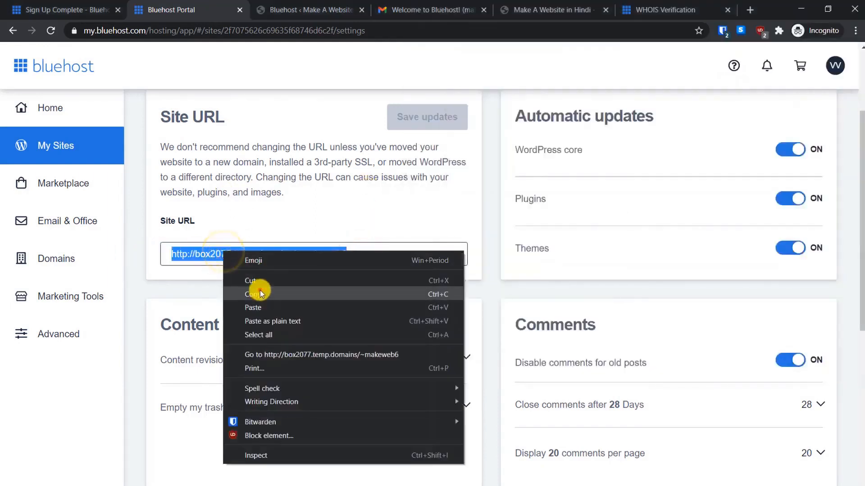
left_click(260, 291)
key("alt+Tab")
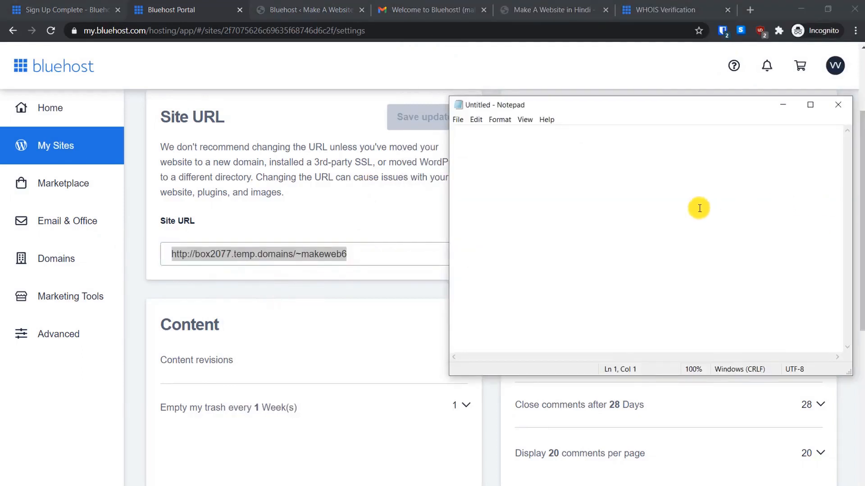
key("ctrl+v")
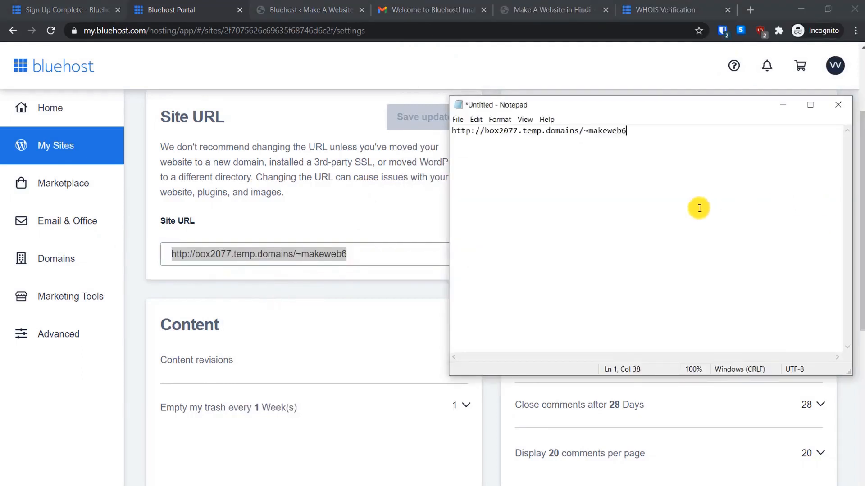
left_click(372, 176)
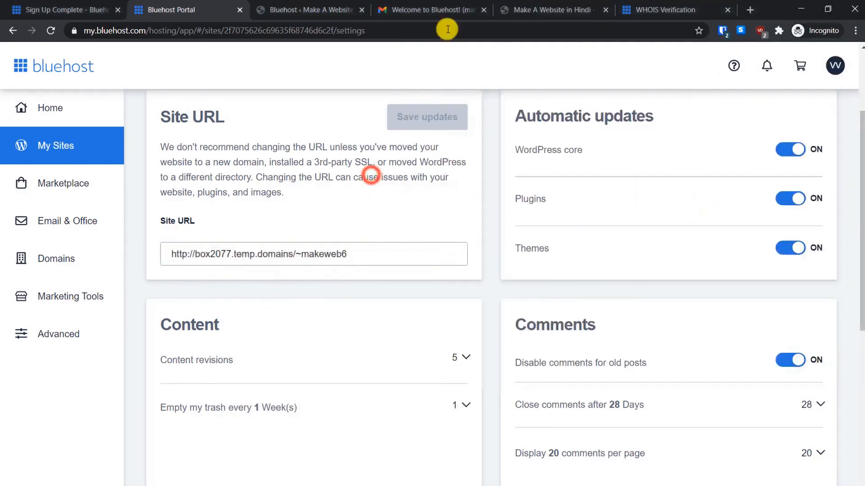
Copy the web address of the live makewebsiteinhindi.com site
left_click(533, 7)
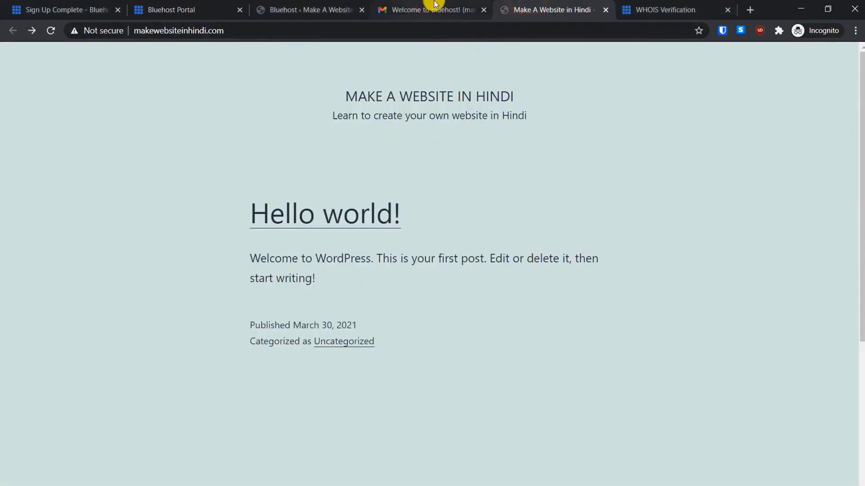
left_click(230, 31)
right_click(163, 30)
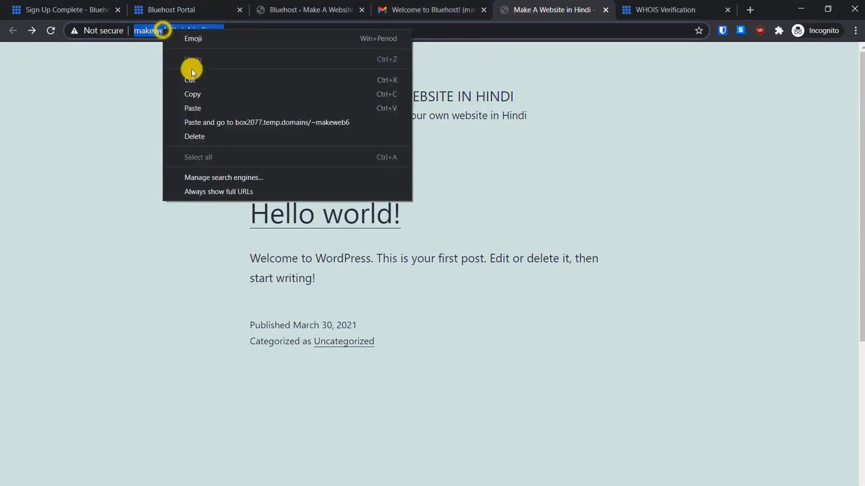
left_click(196, 90)
left_click(327, 7)
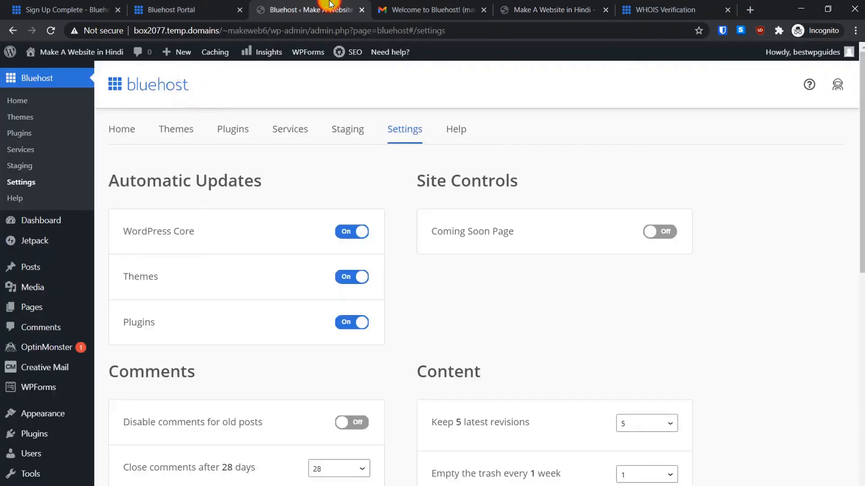
left_click(195, 6)
triple_click(360, 254)
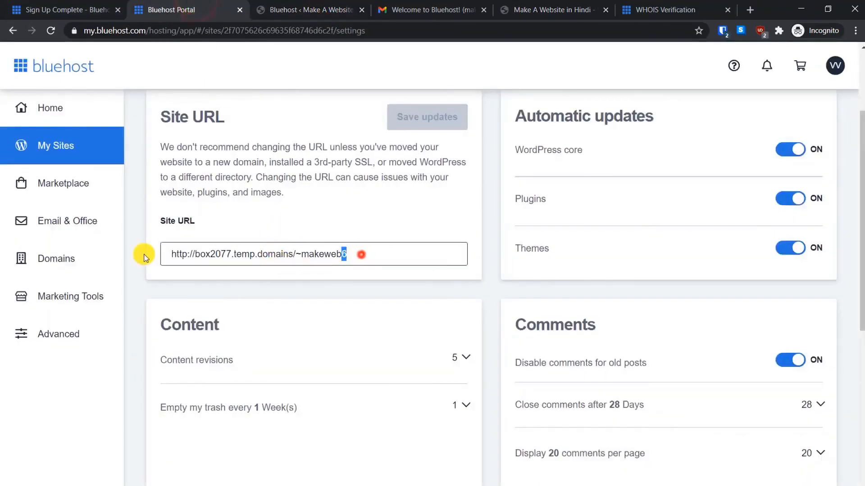
key("ctrl+v")
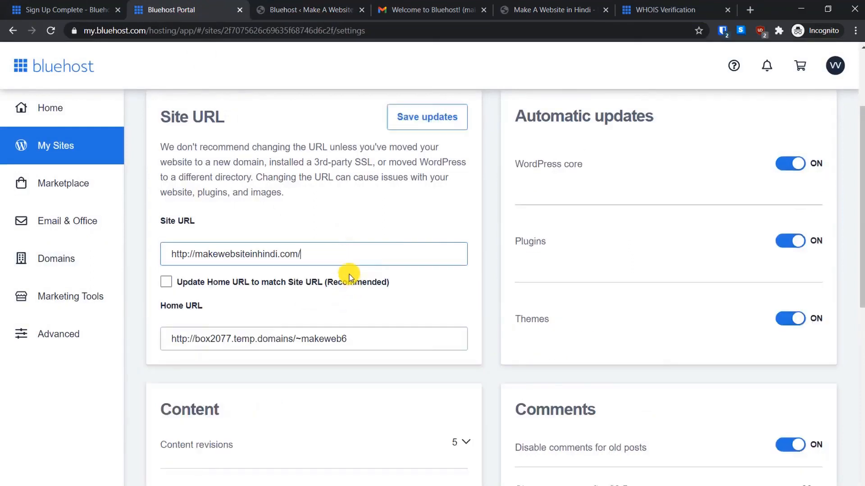
left_click(351, 222)
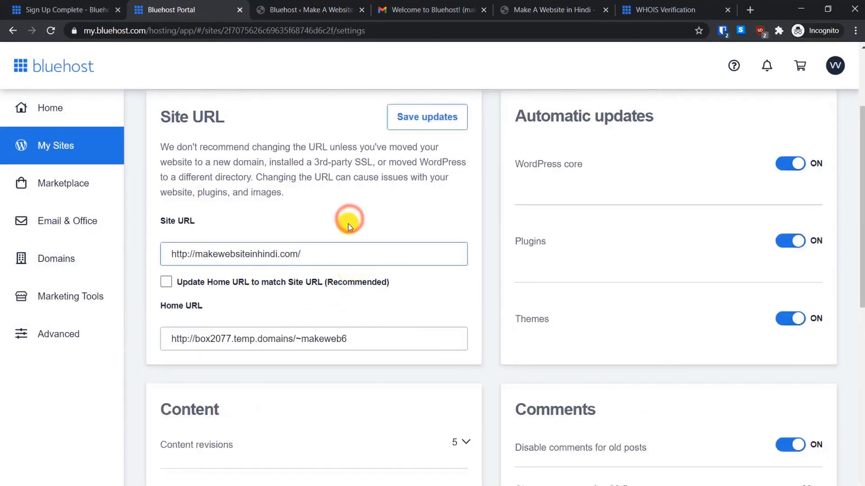
left_click(166, 281)
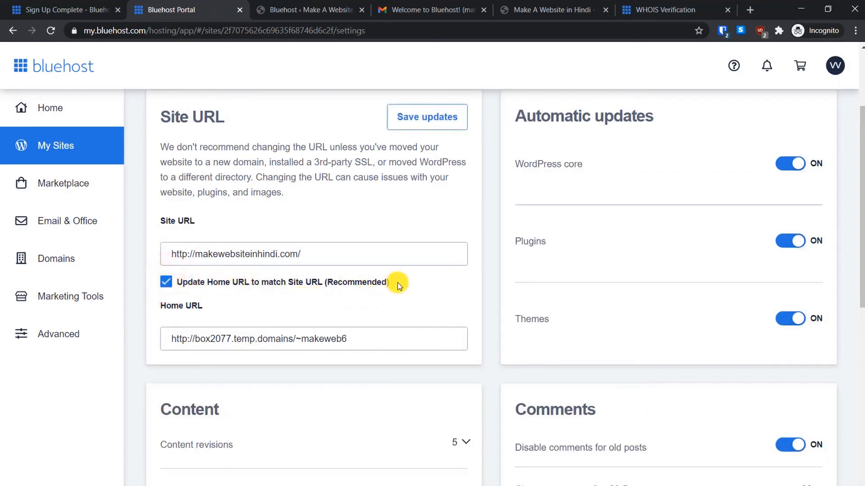
left_click(427, 118)
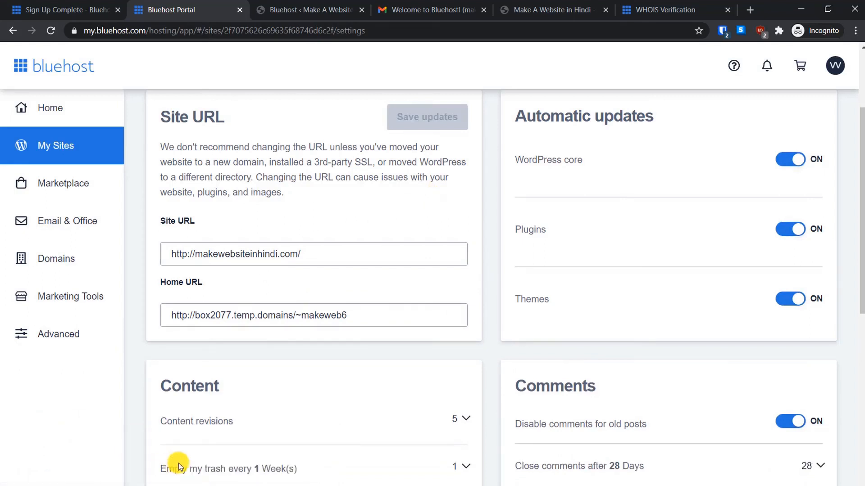
Start the WordPress login for the site in a new browser tab and switch to that tab
left_click_drag(859, 236, 860, 167)
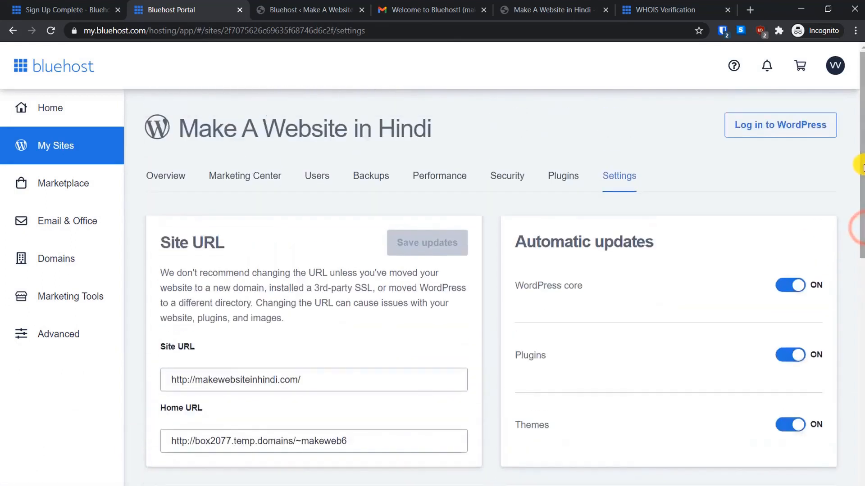
right_click(772, 126)
left_click(779, 130)
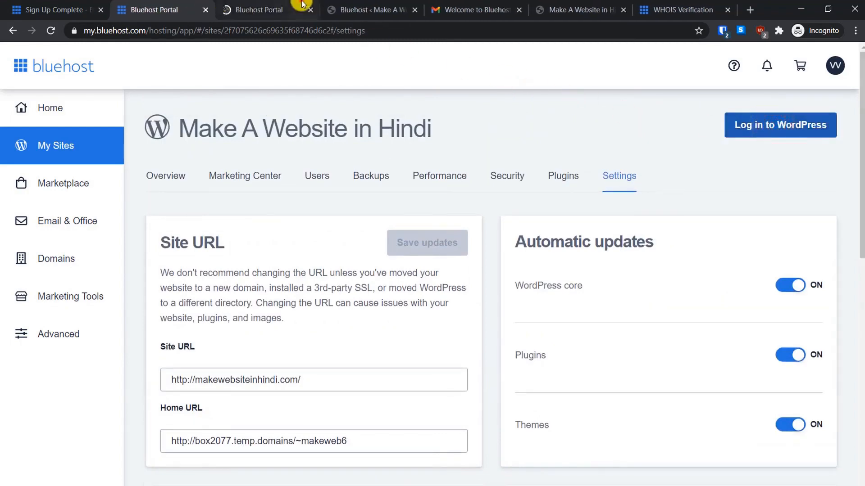
left_click(301, 6)
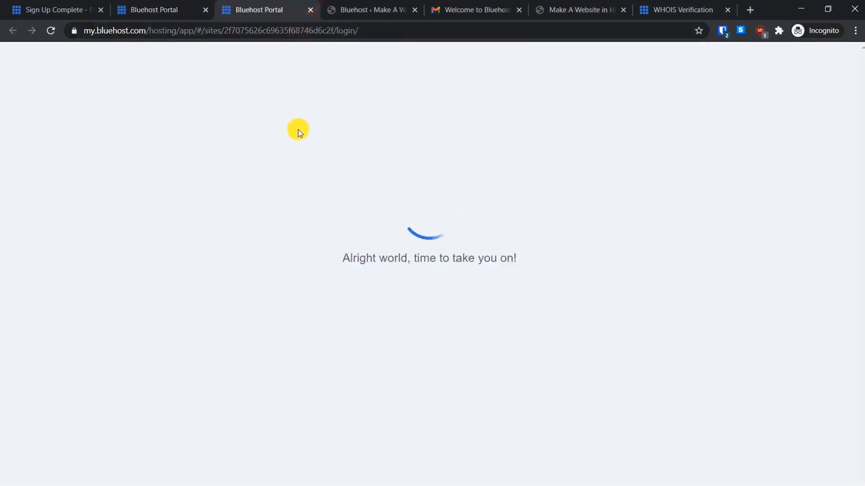